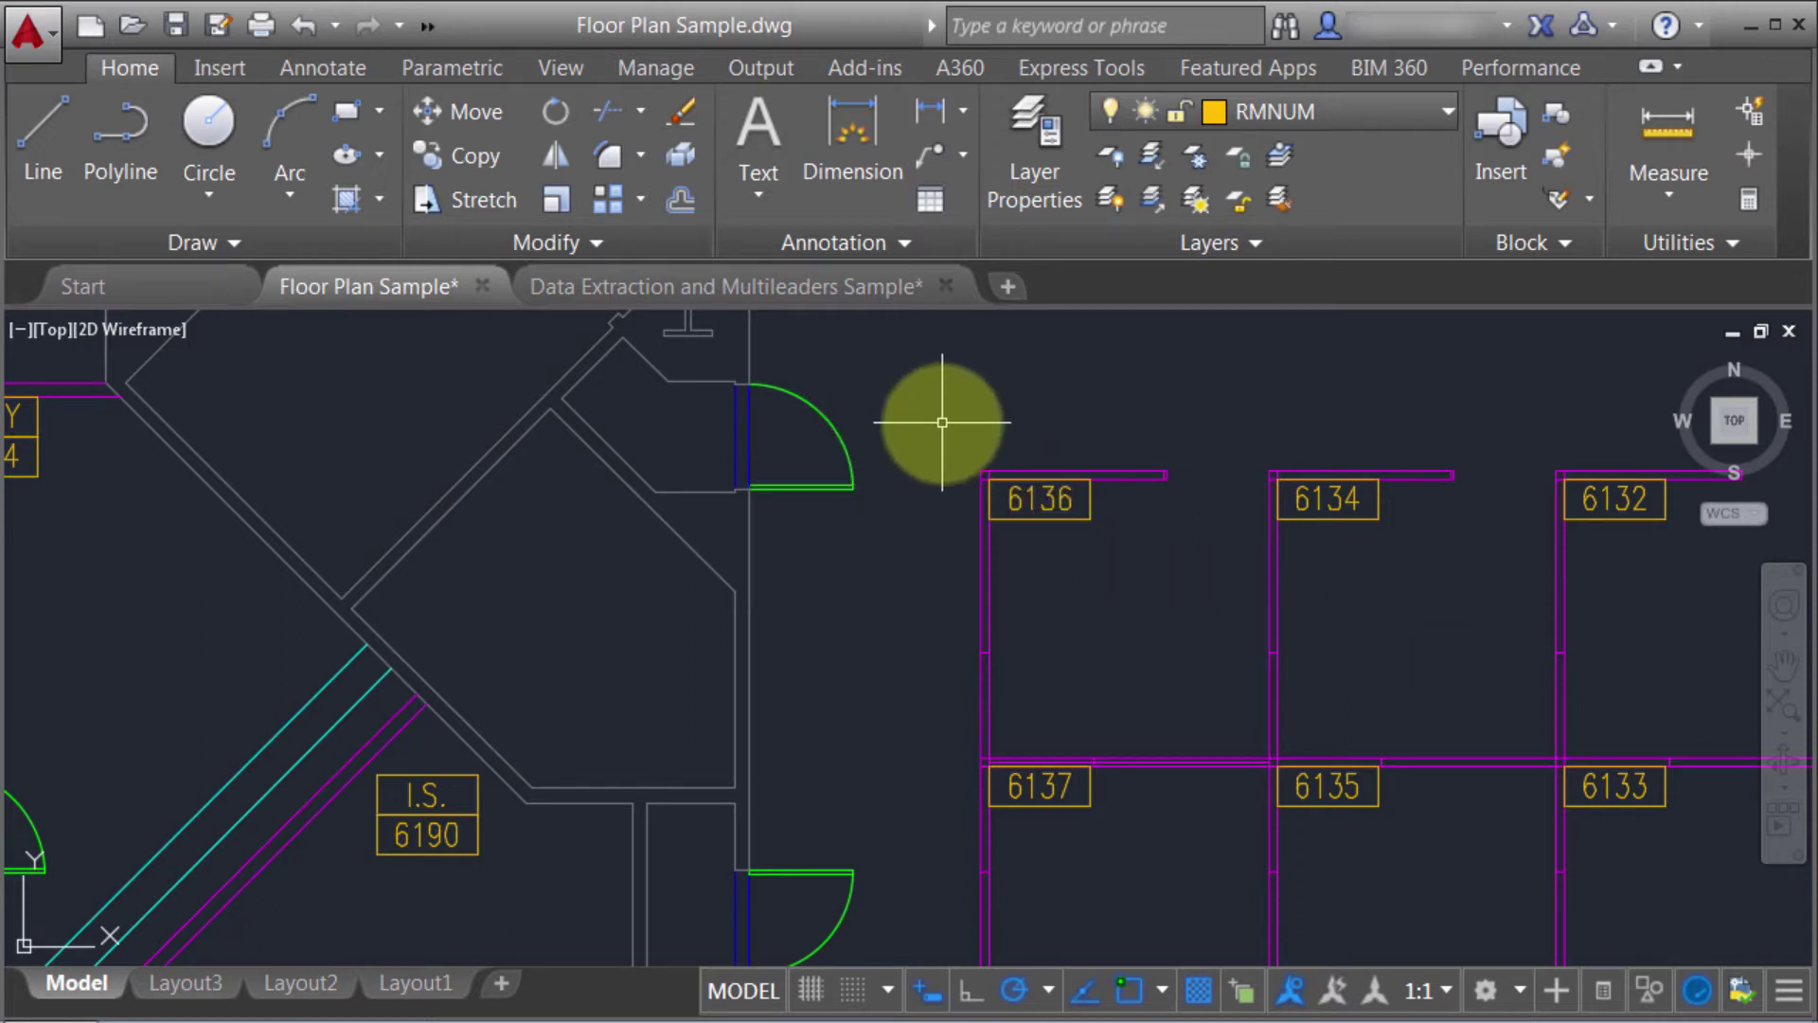
pyautogui.write('m')
# - Start moving a door, then cancel the move after setting its base point
pyautogui.press('Return')
pyautogui.click(830, 426)
pyautogui.press('Return')
pyautogui.click(847, 444)
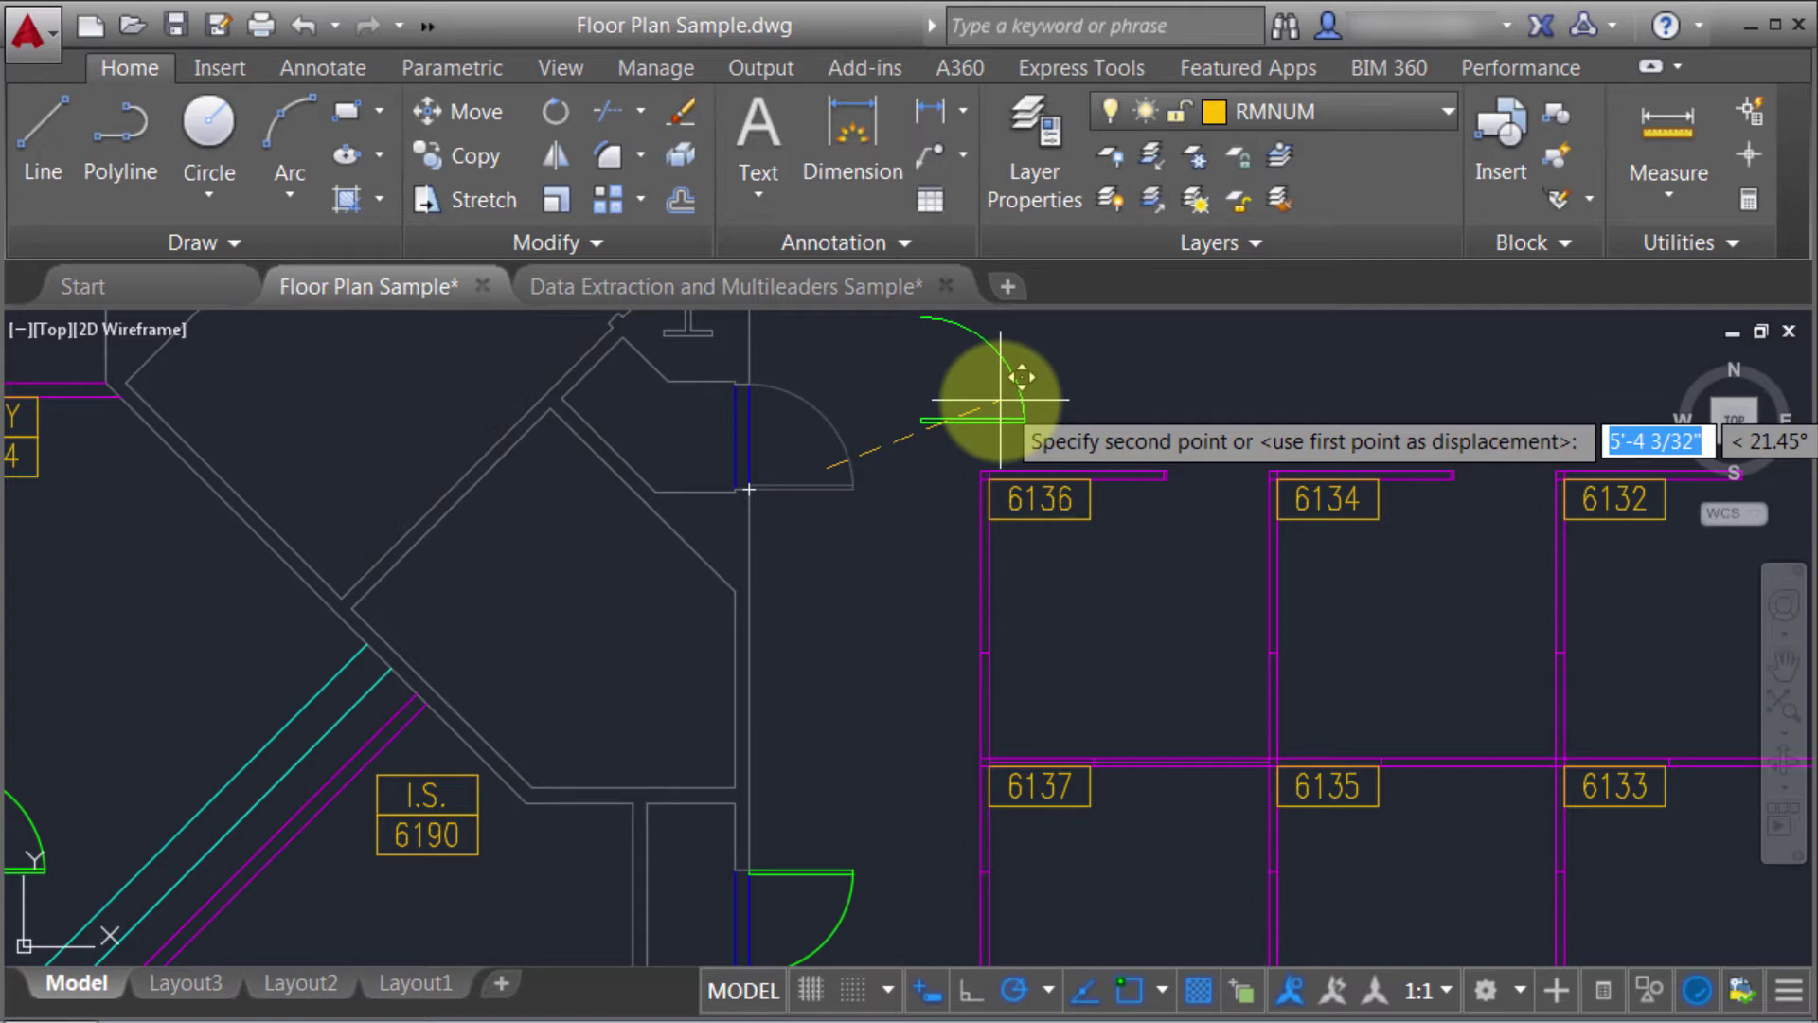
pyautogui.press('Escape')
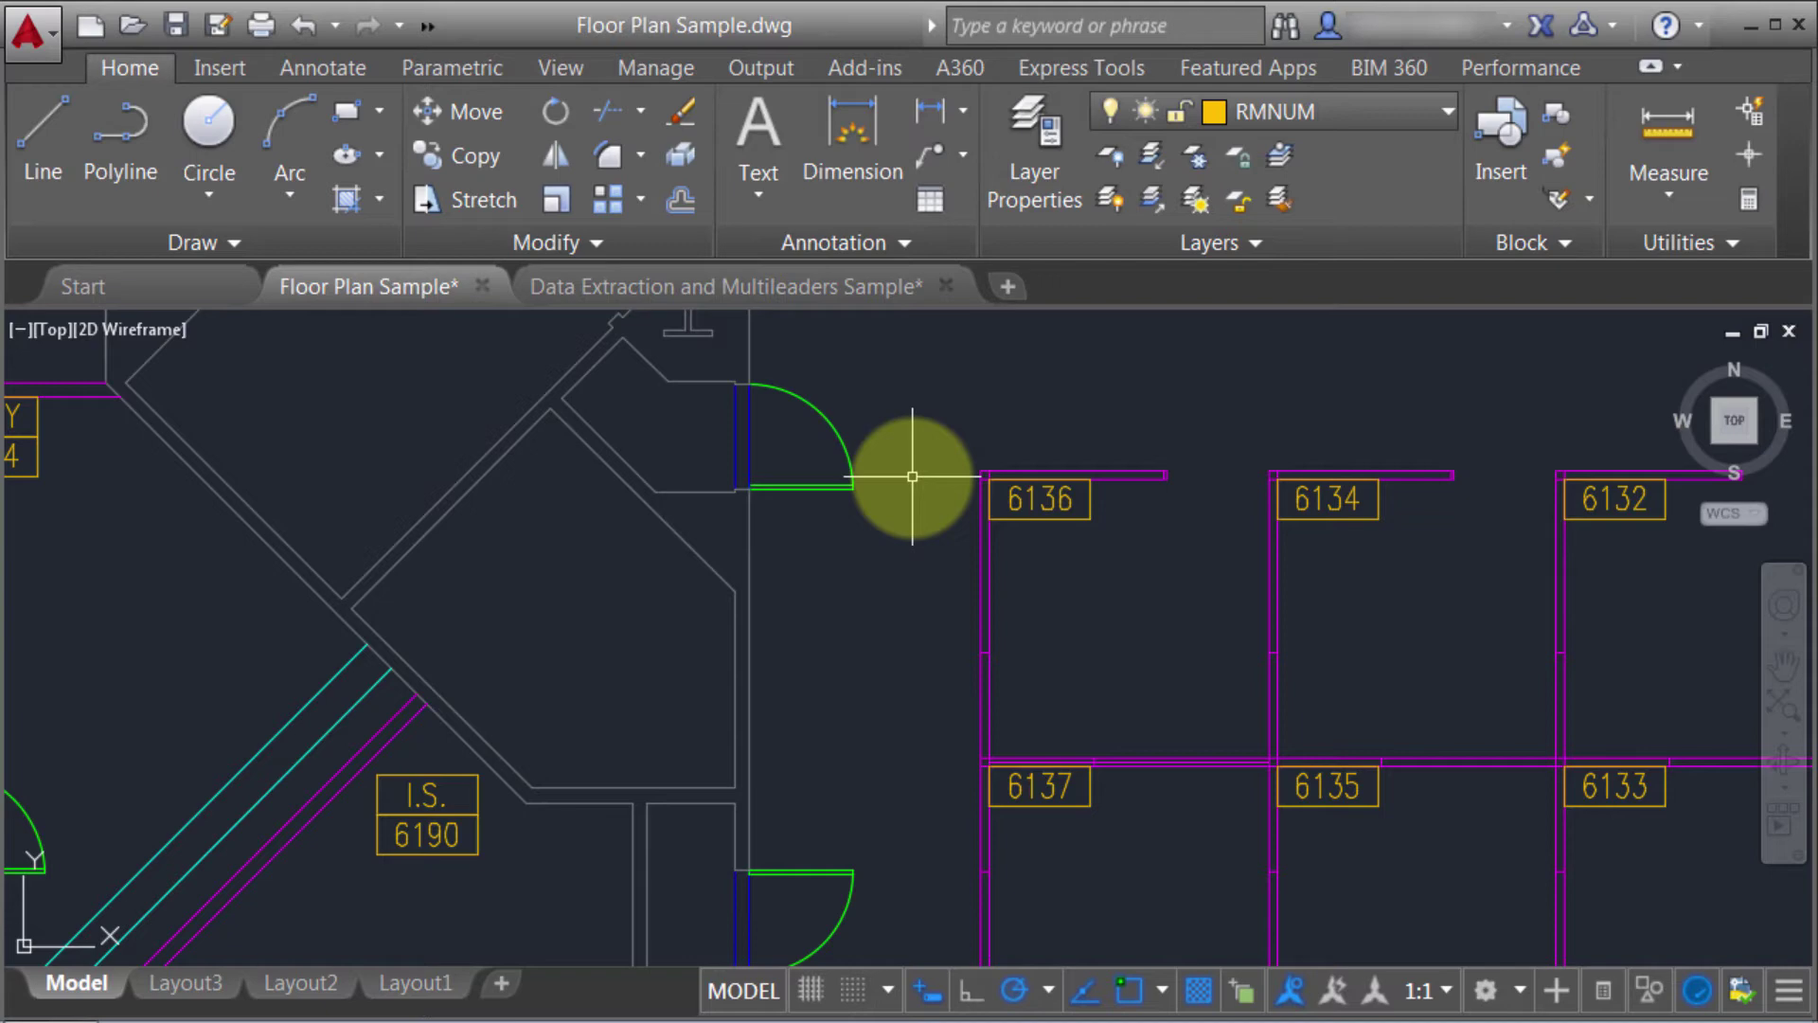
# - Rotate the door block beside room 6136 about a chosen pivot point
pyautogui.moveTo(893, 556); pyautogui.dragTo(650, 589, button='middle')
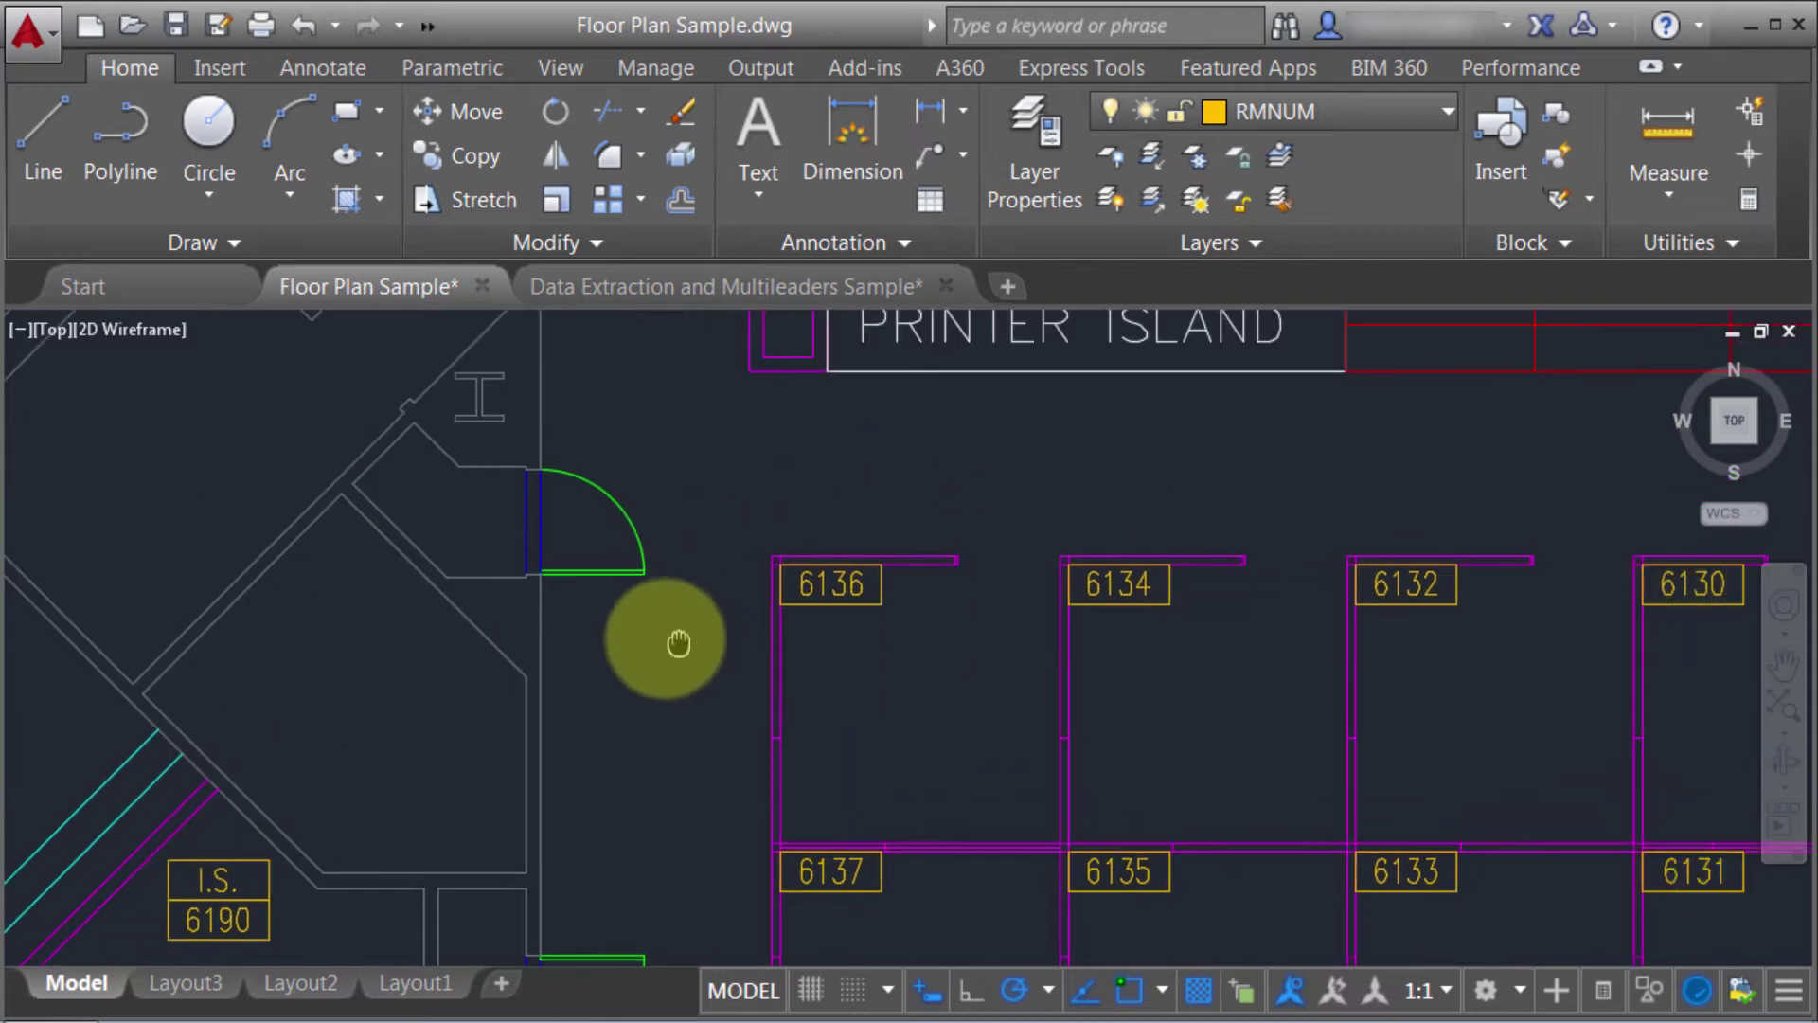
pyautogui.click(664, 465)
pyautogui.click(599, 505)
pyautogui.rightClick(665, 422)
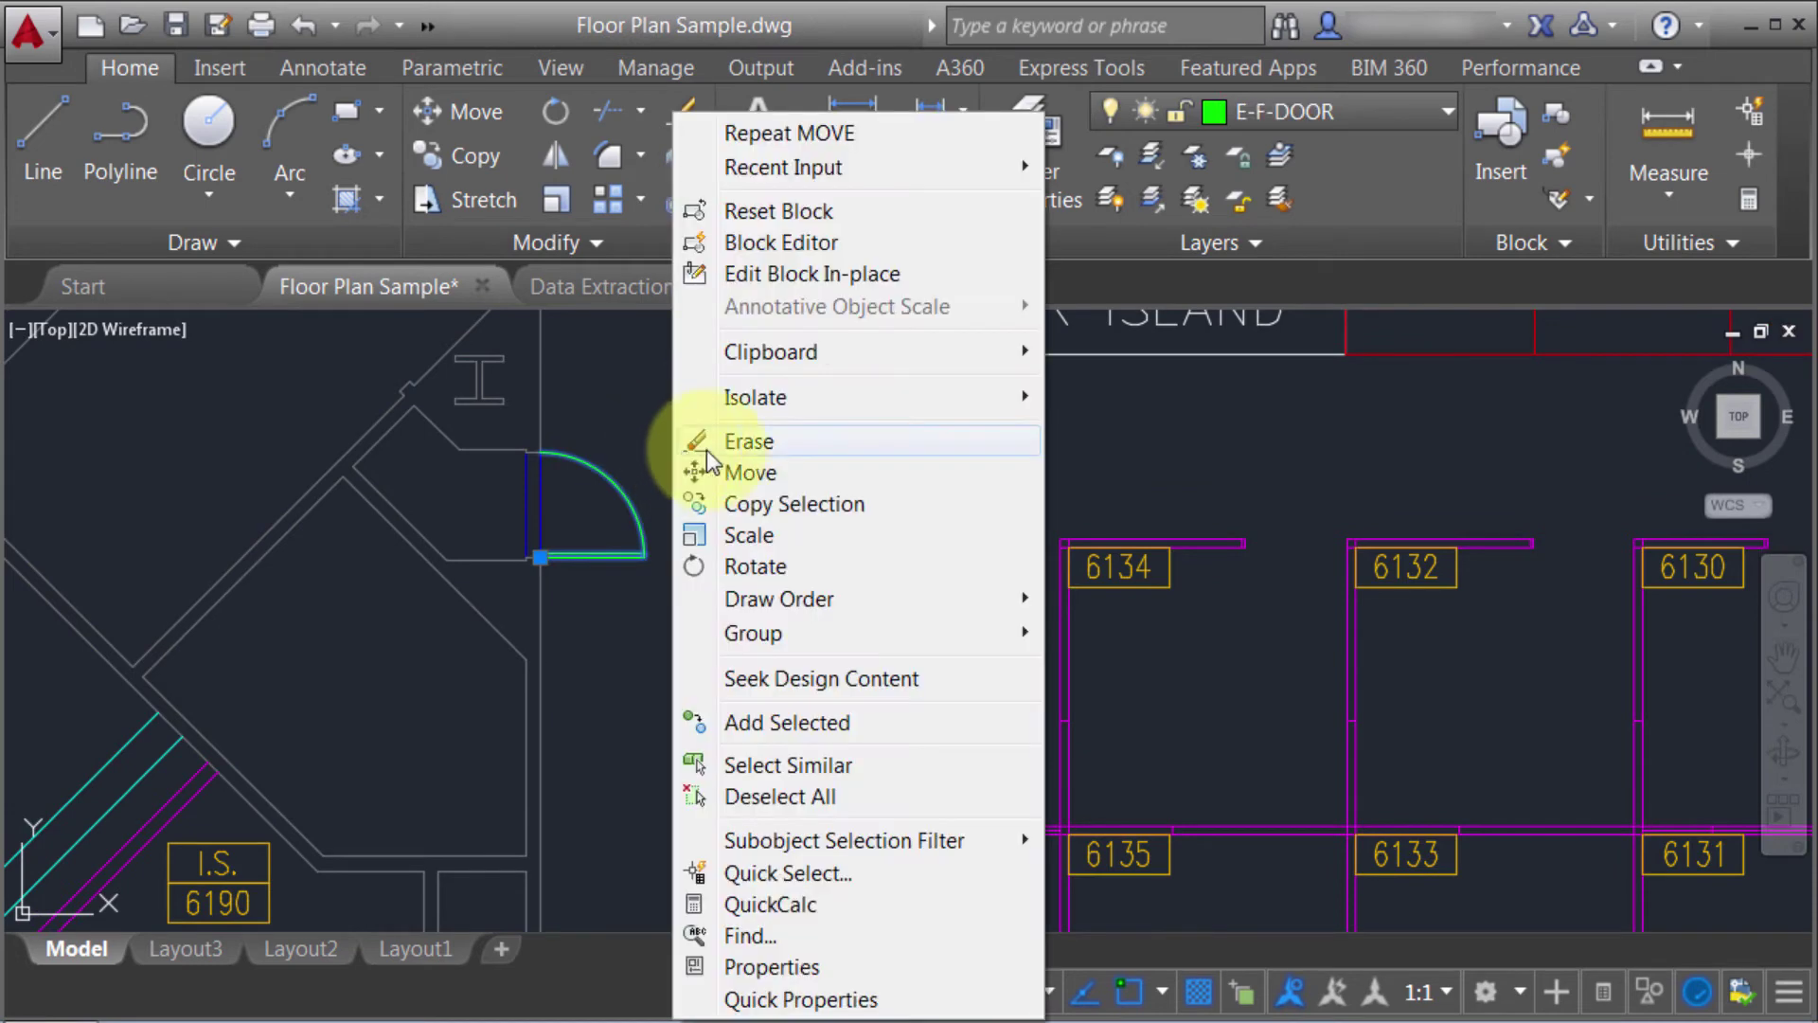
pyautogui.click(800, 565)
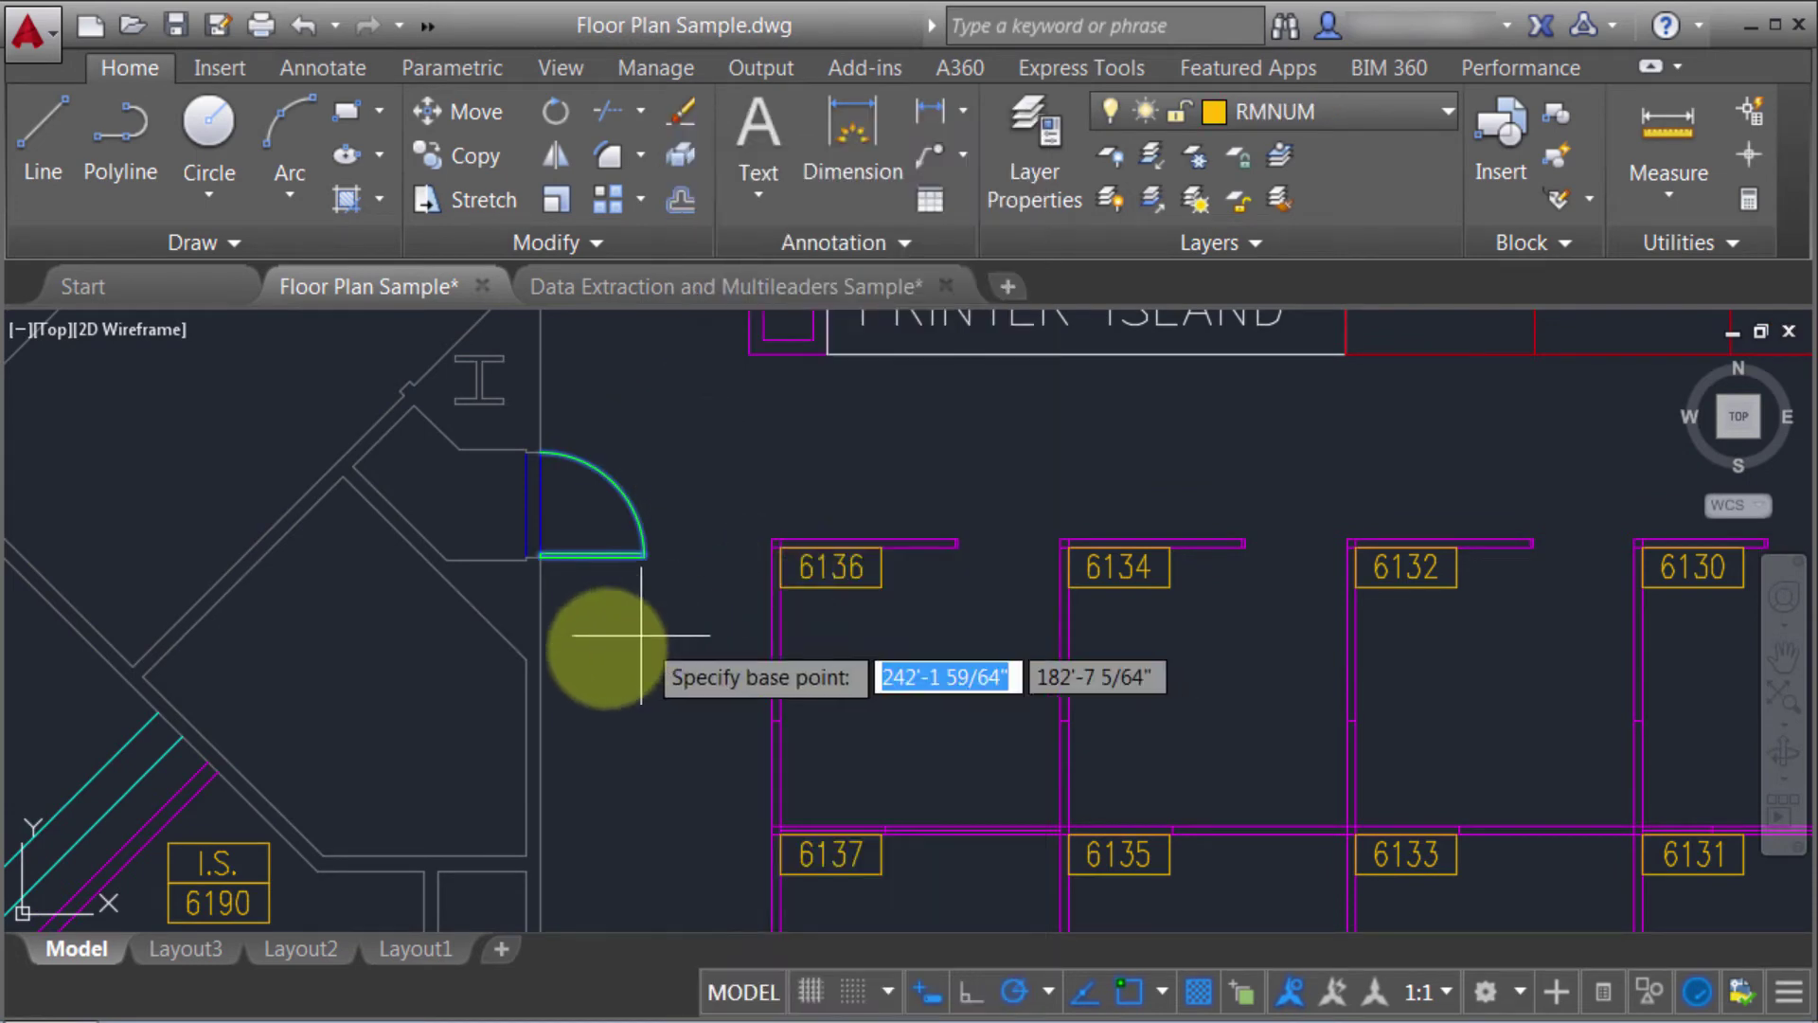
pyautogui.click(530, 652)
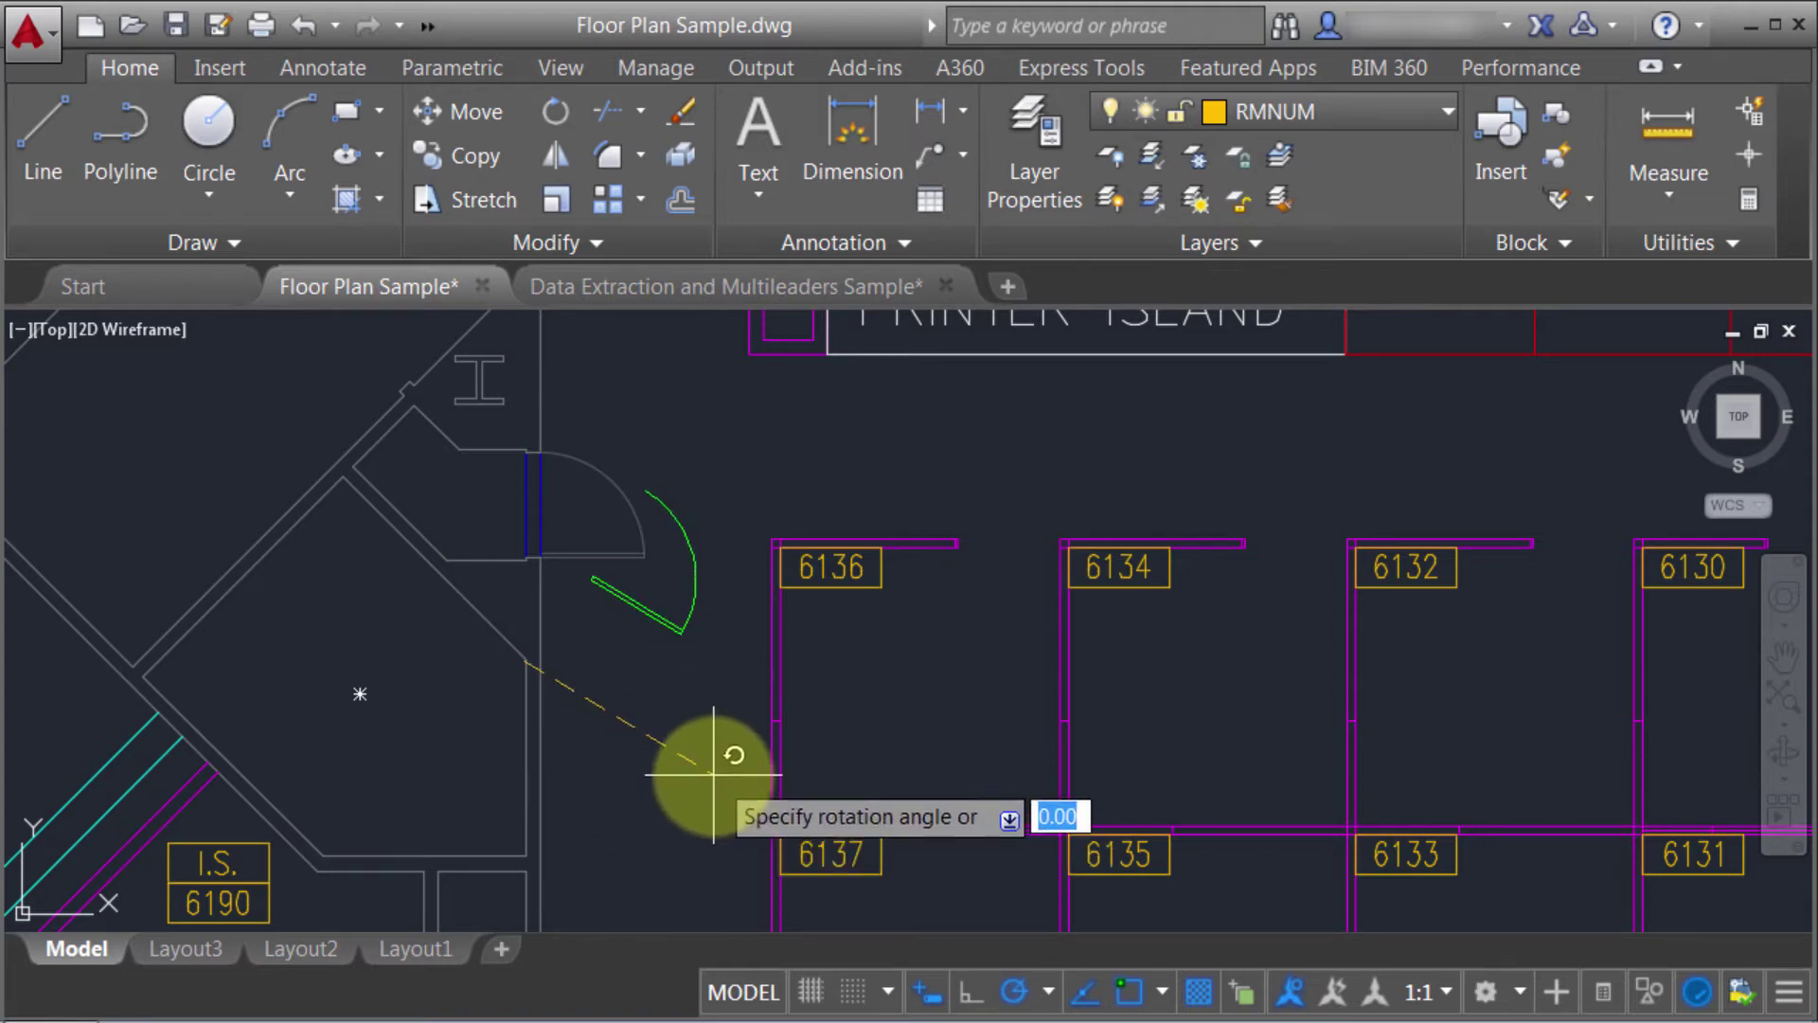
pyautogui.click(731, 750)
# - Erase the door arc and swing line beside room 6136
pyautogui.press('Return')
pyautogui.click(605, 479)
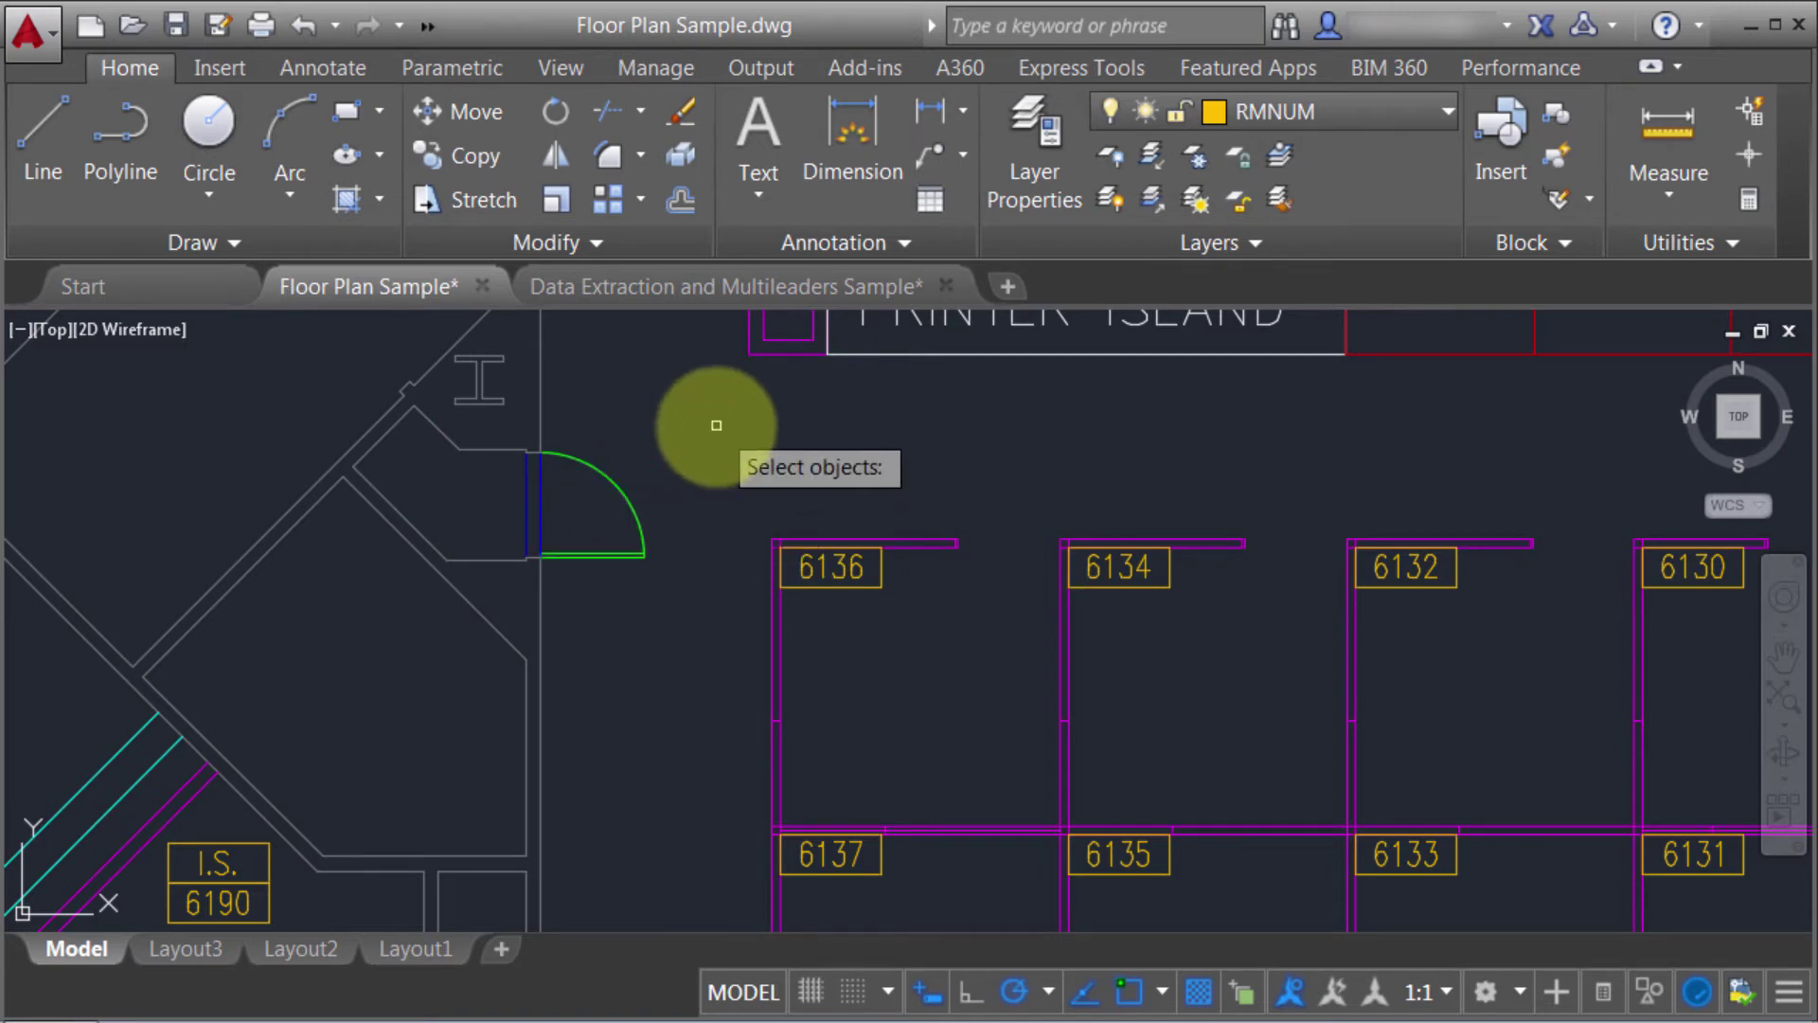
pyautogui.click(601, 470)
pyautogui.press('Return')
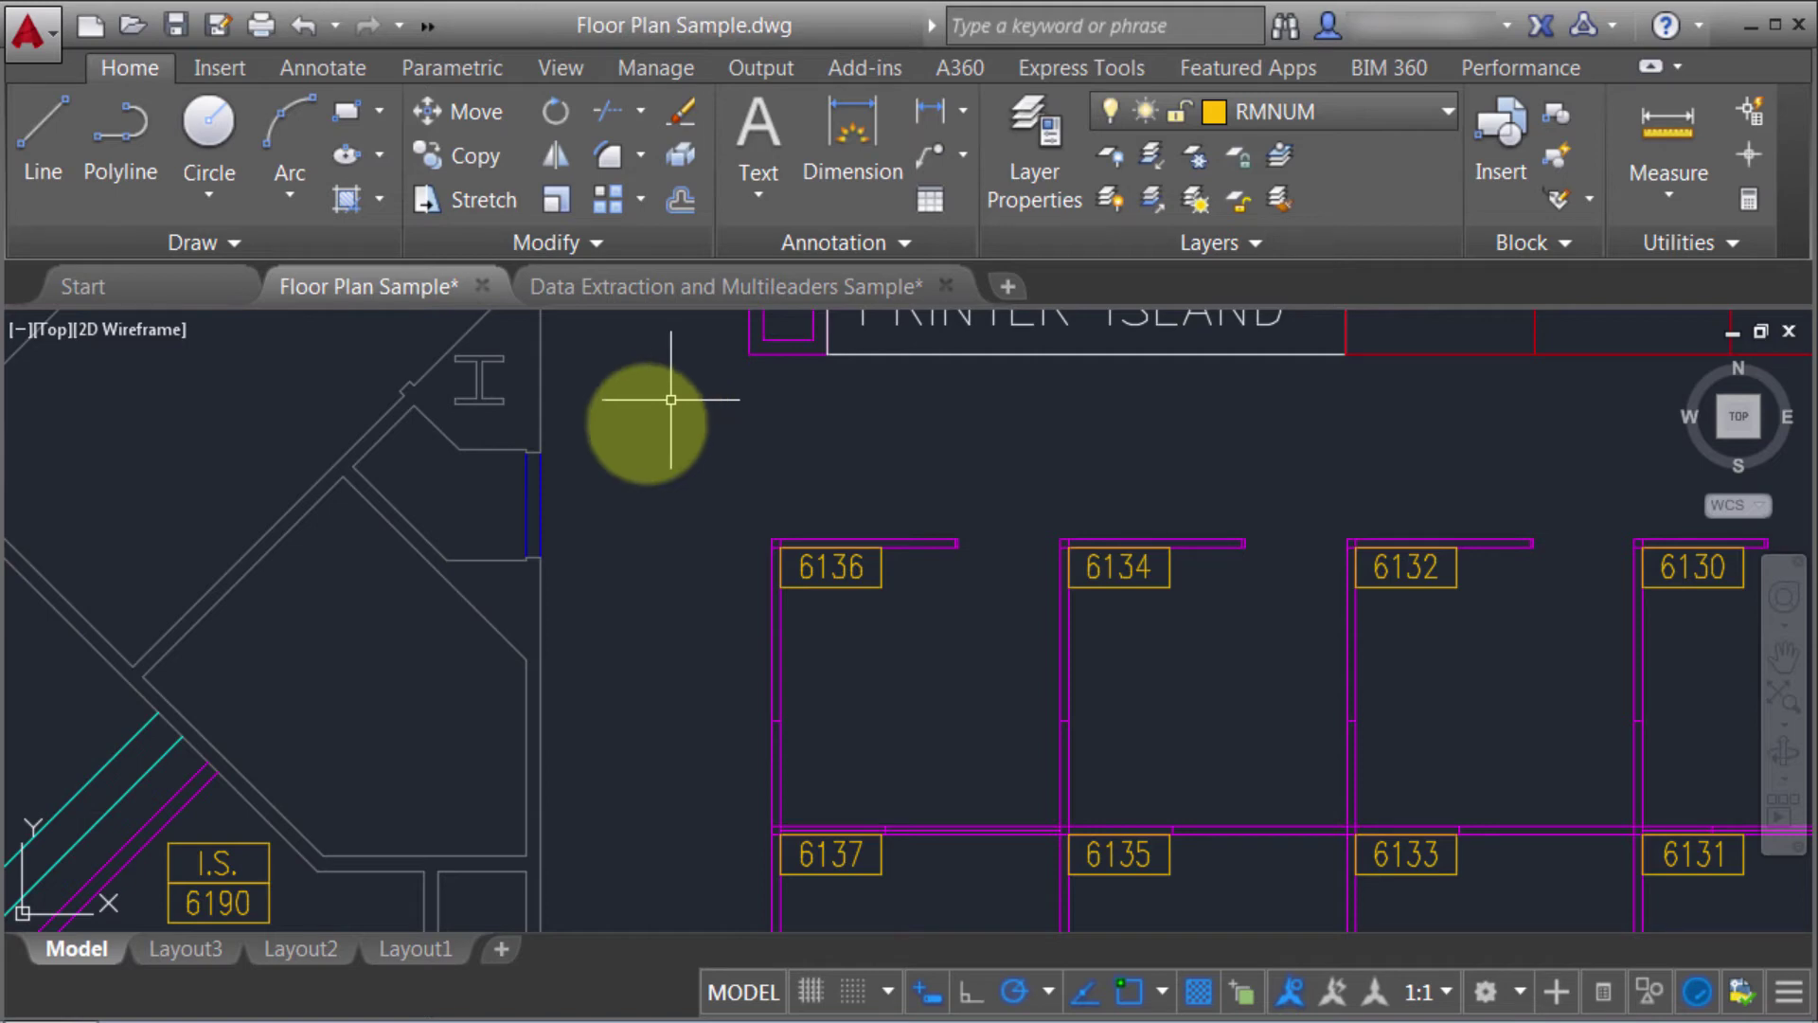
# - Pan to the pentagon-shaped room and inspect its outline polyline
pyautogui.moveTo(528, 569); pyautogui.dragTo(998, 406, button='middle')
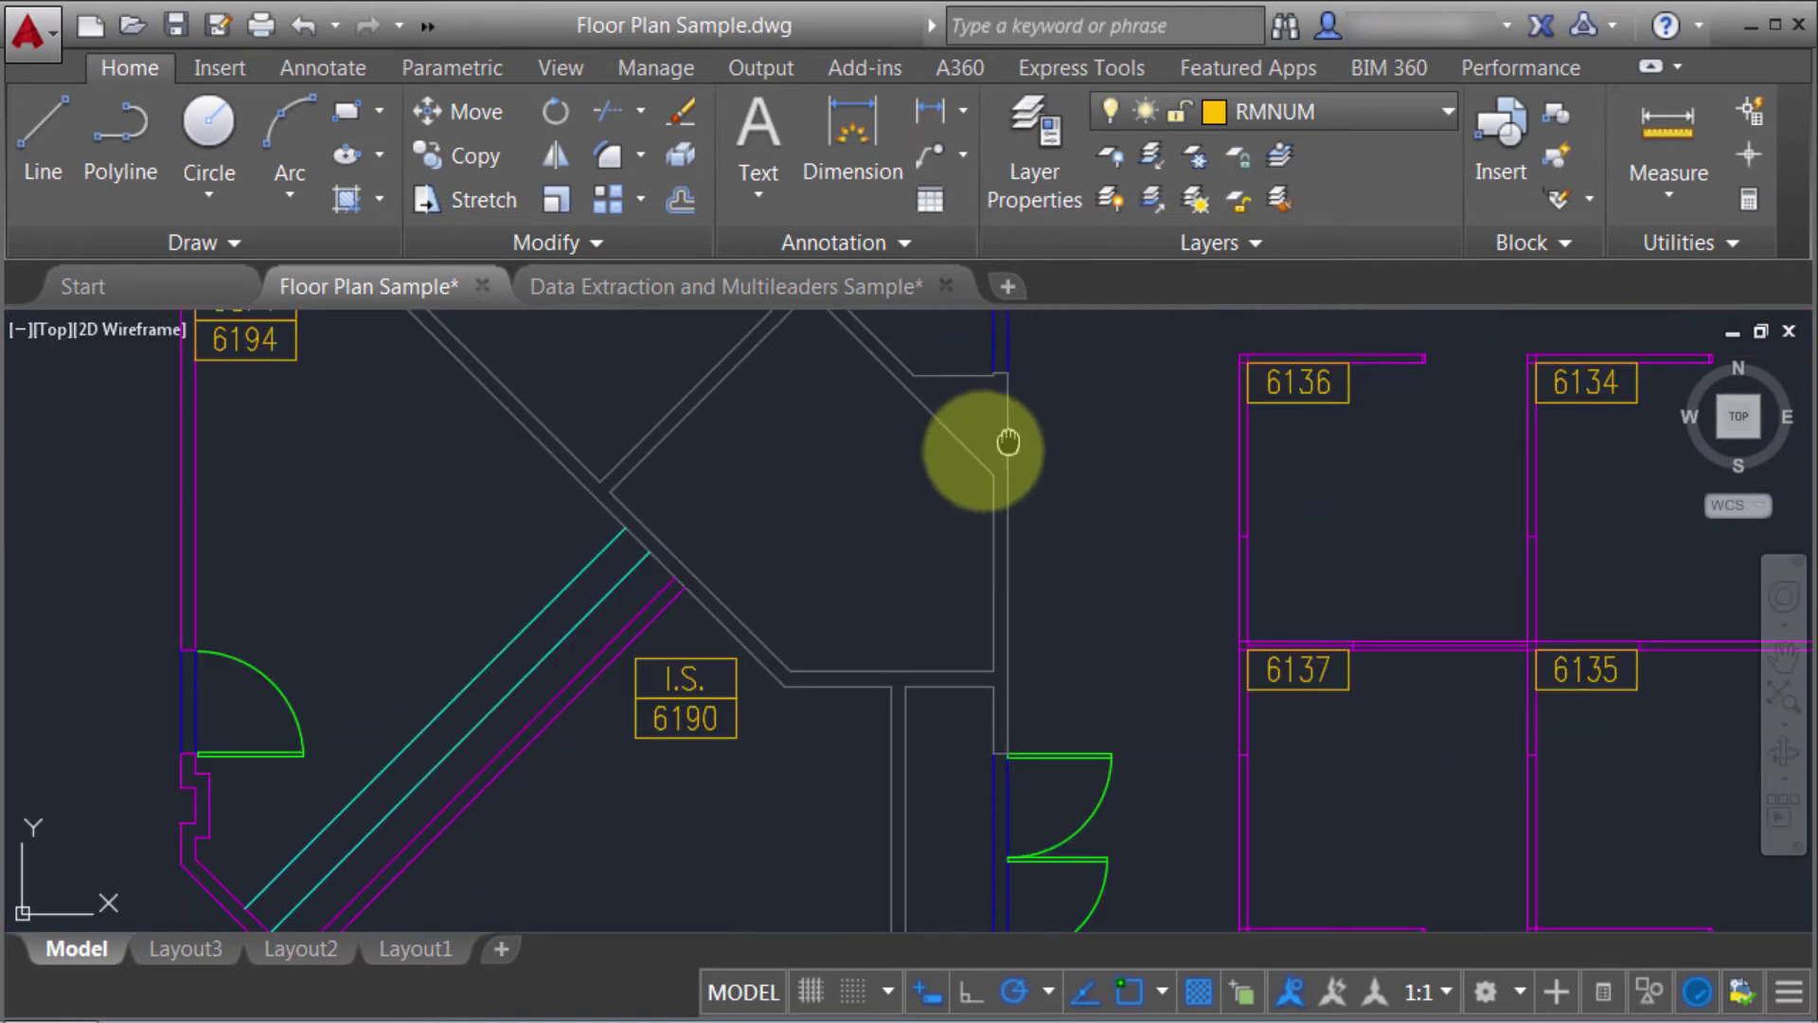
pyautogui.scroll(-2, 1001, 427)
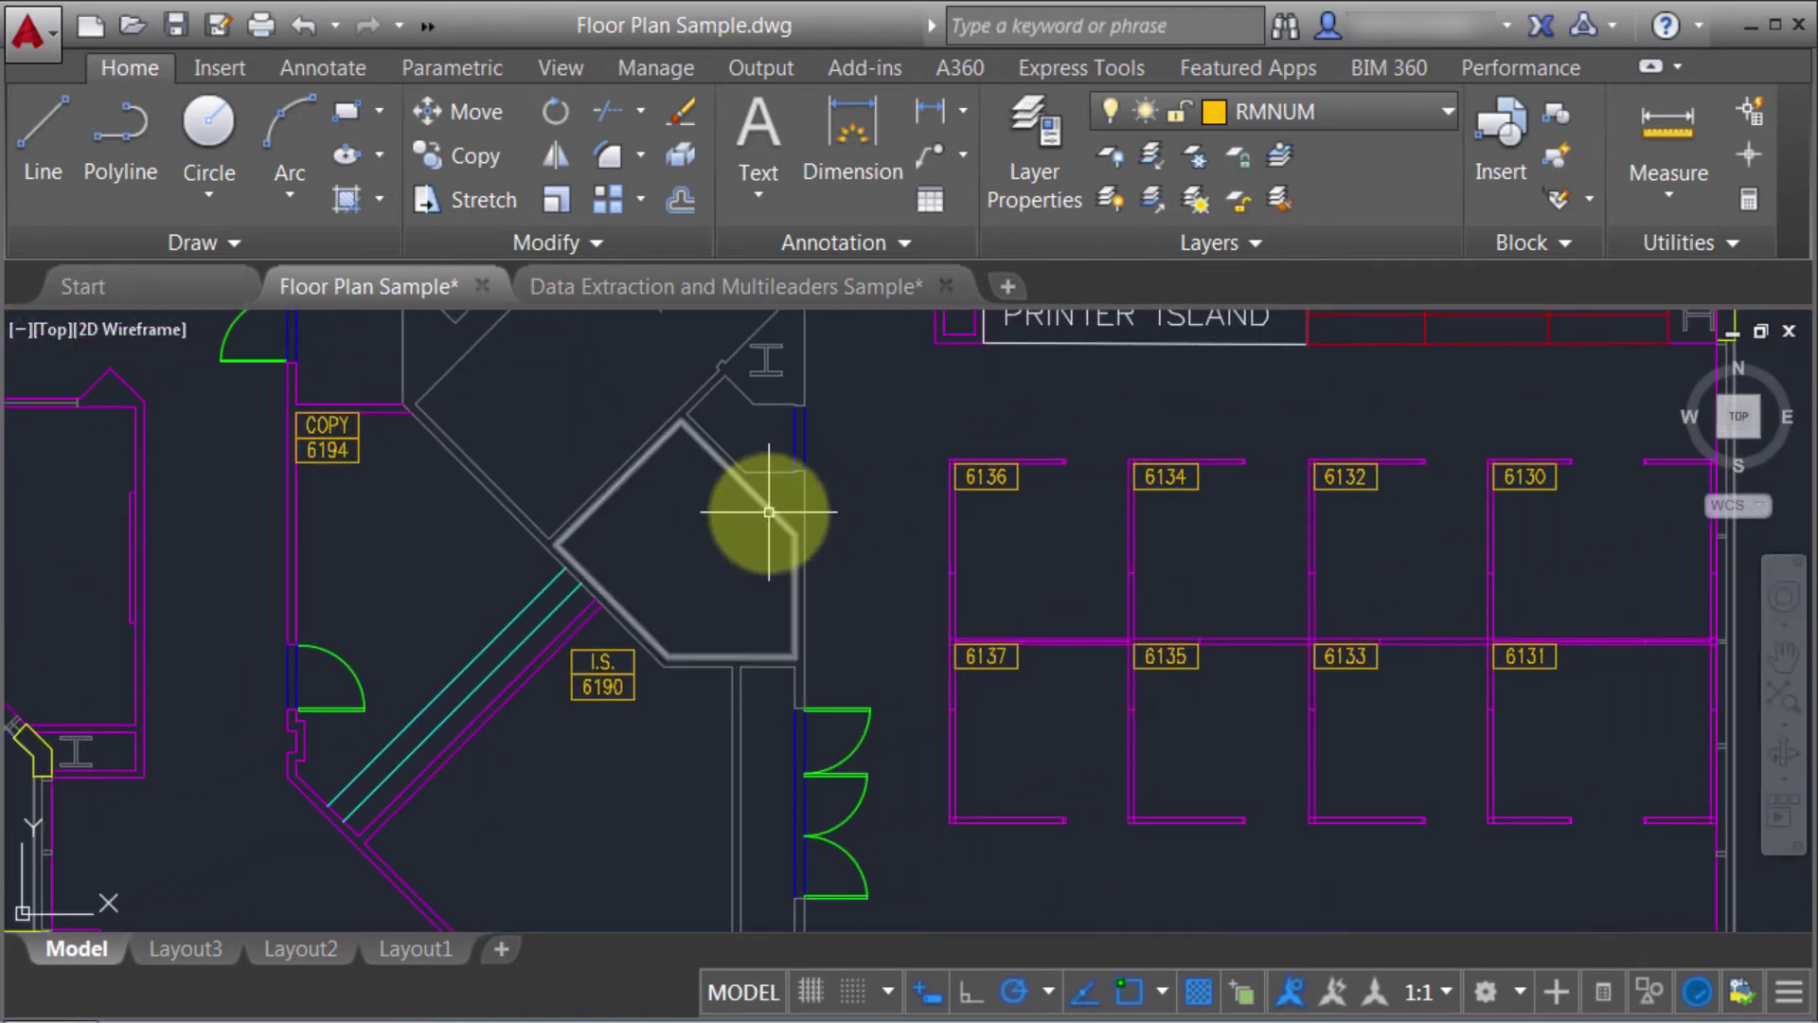
pyautogui.click(768, 511)
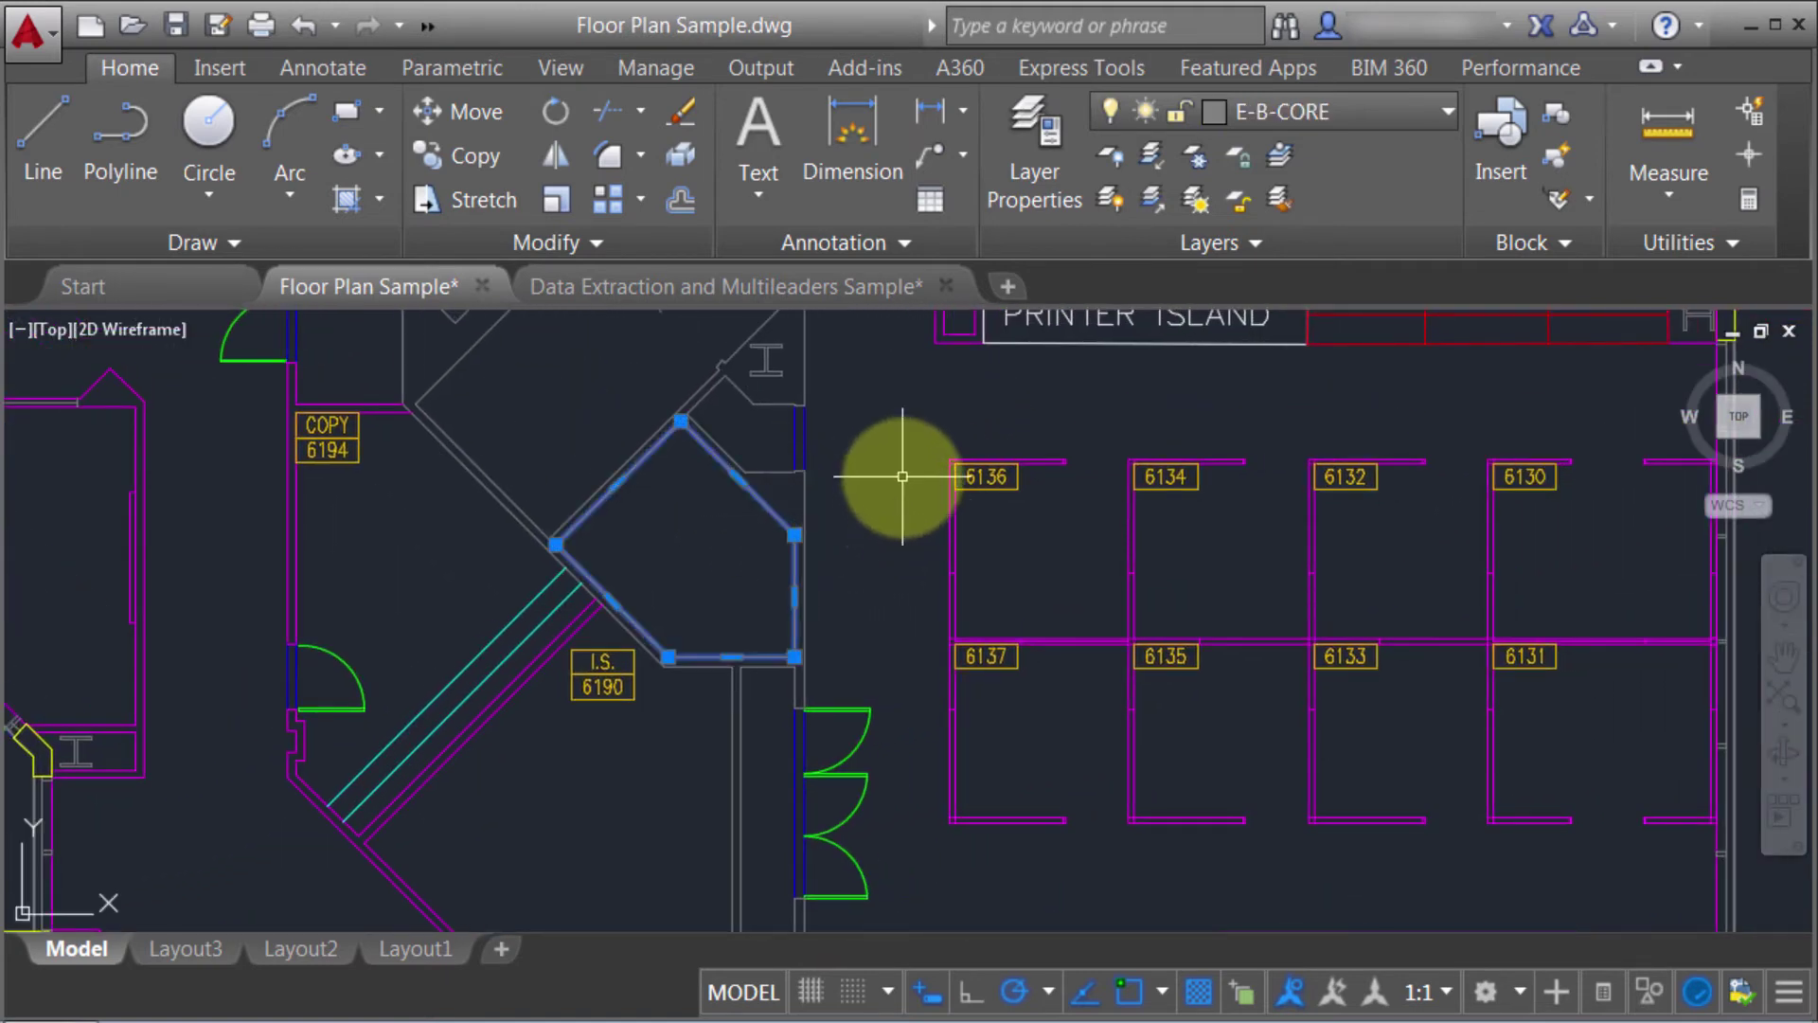
pyautogui.press('Escape')
pyautogui.scroll(2, 902, 505)
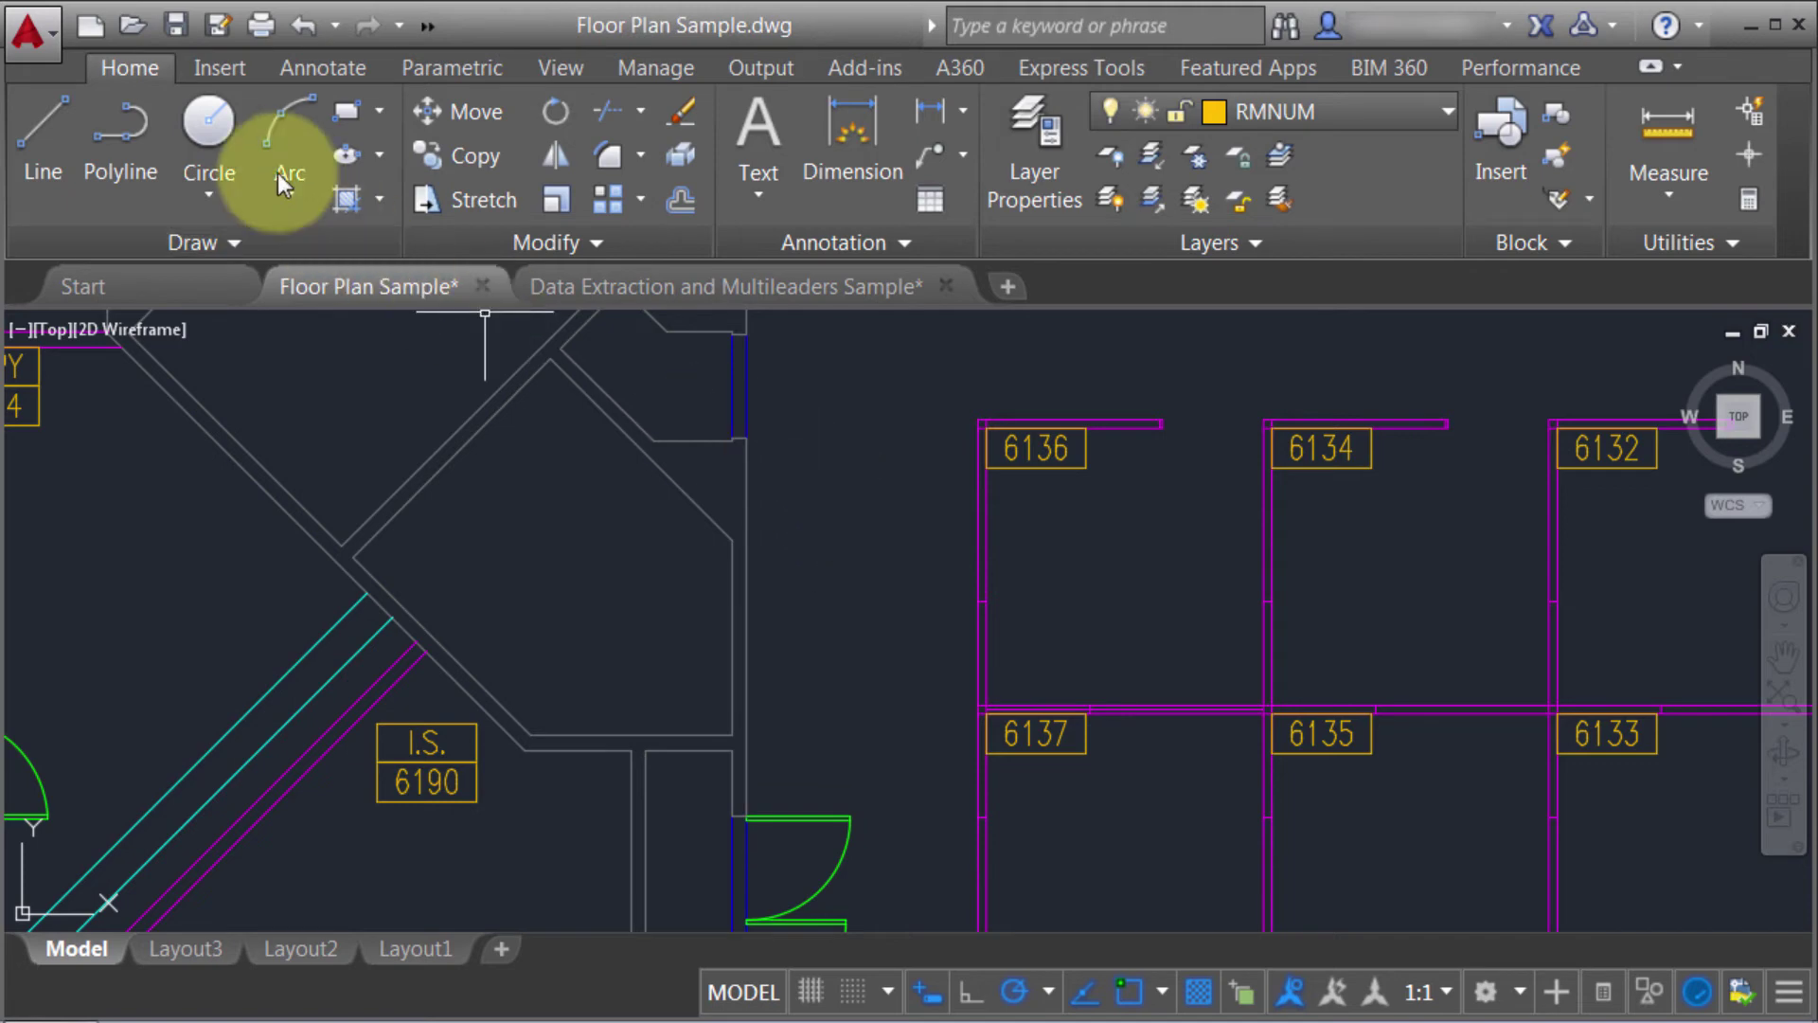
# - Draw a circle with its centre snapped to the pentagon outline's geometric centre
pyautogui.click(213, 120)
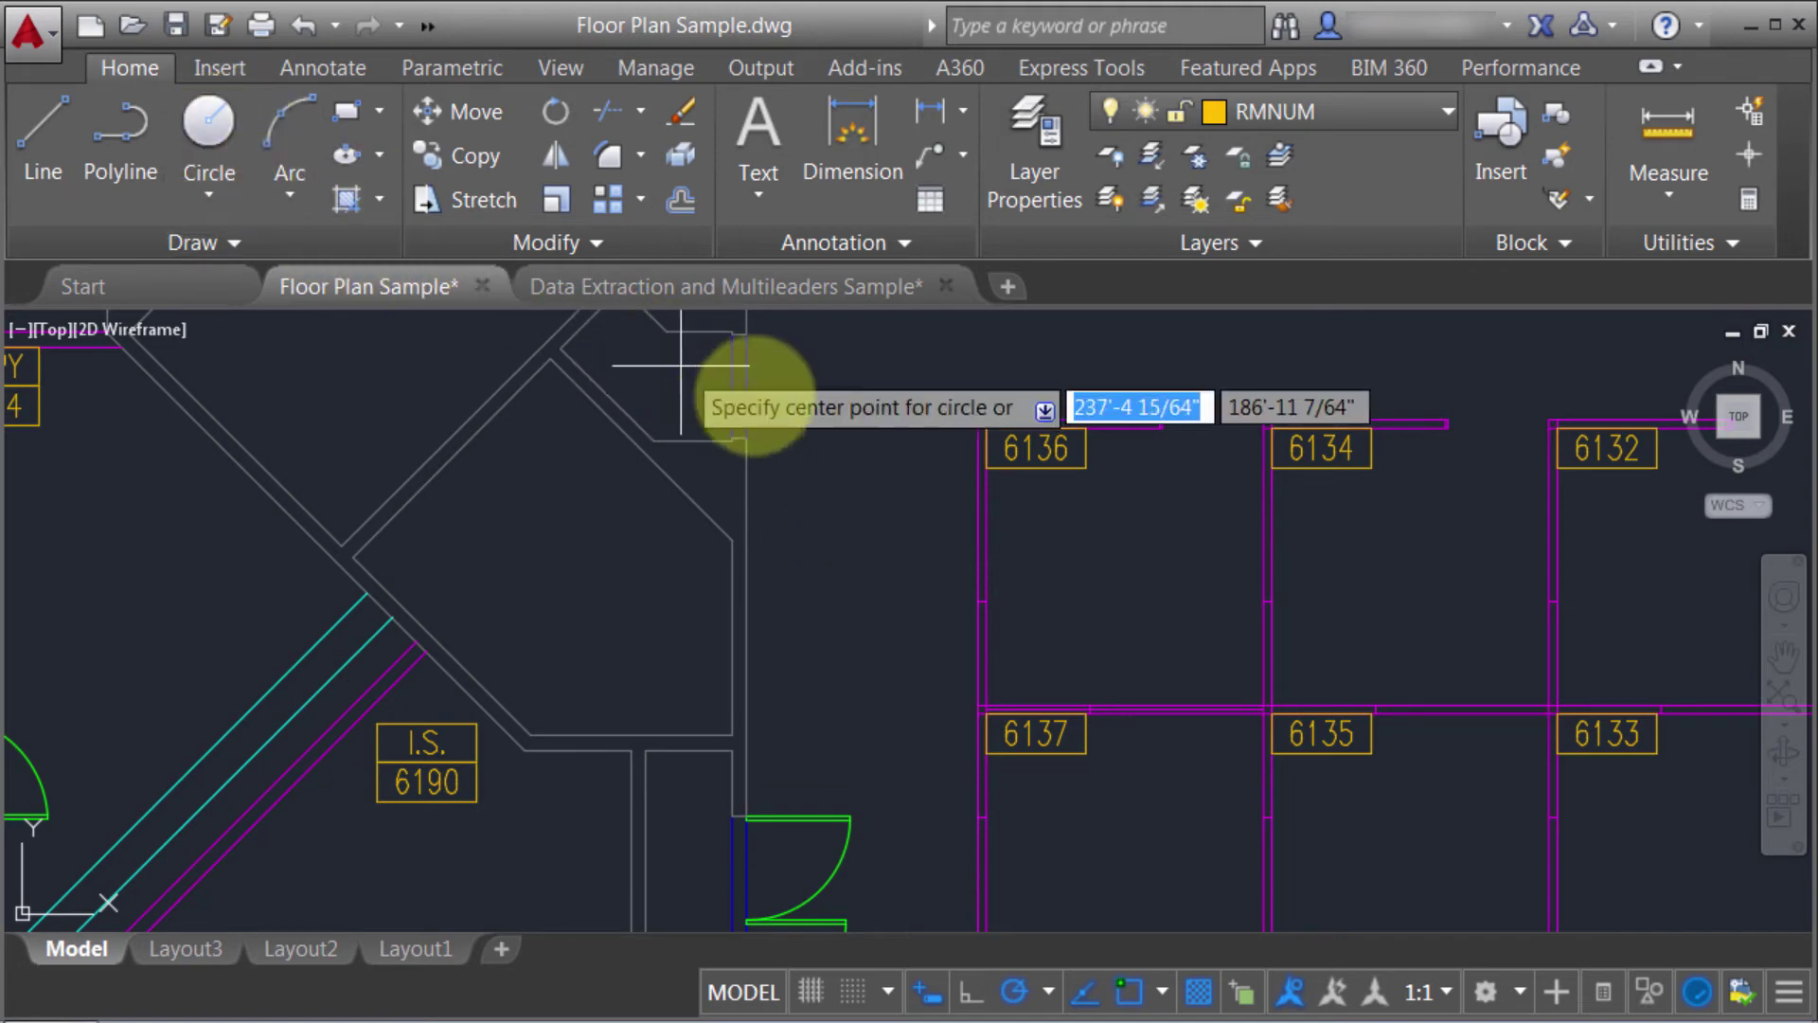
pyautogui.keyDown('shift'); pyautogui.rightClick(848, 387); pyautogui.keyUp('shift')
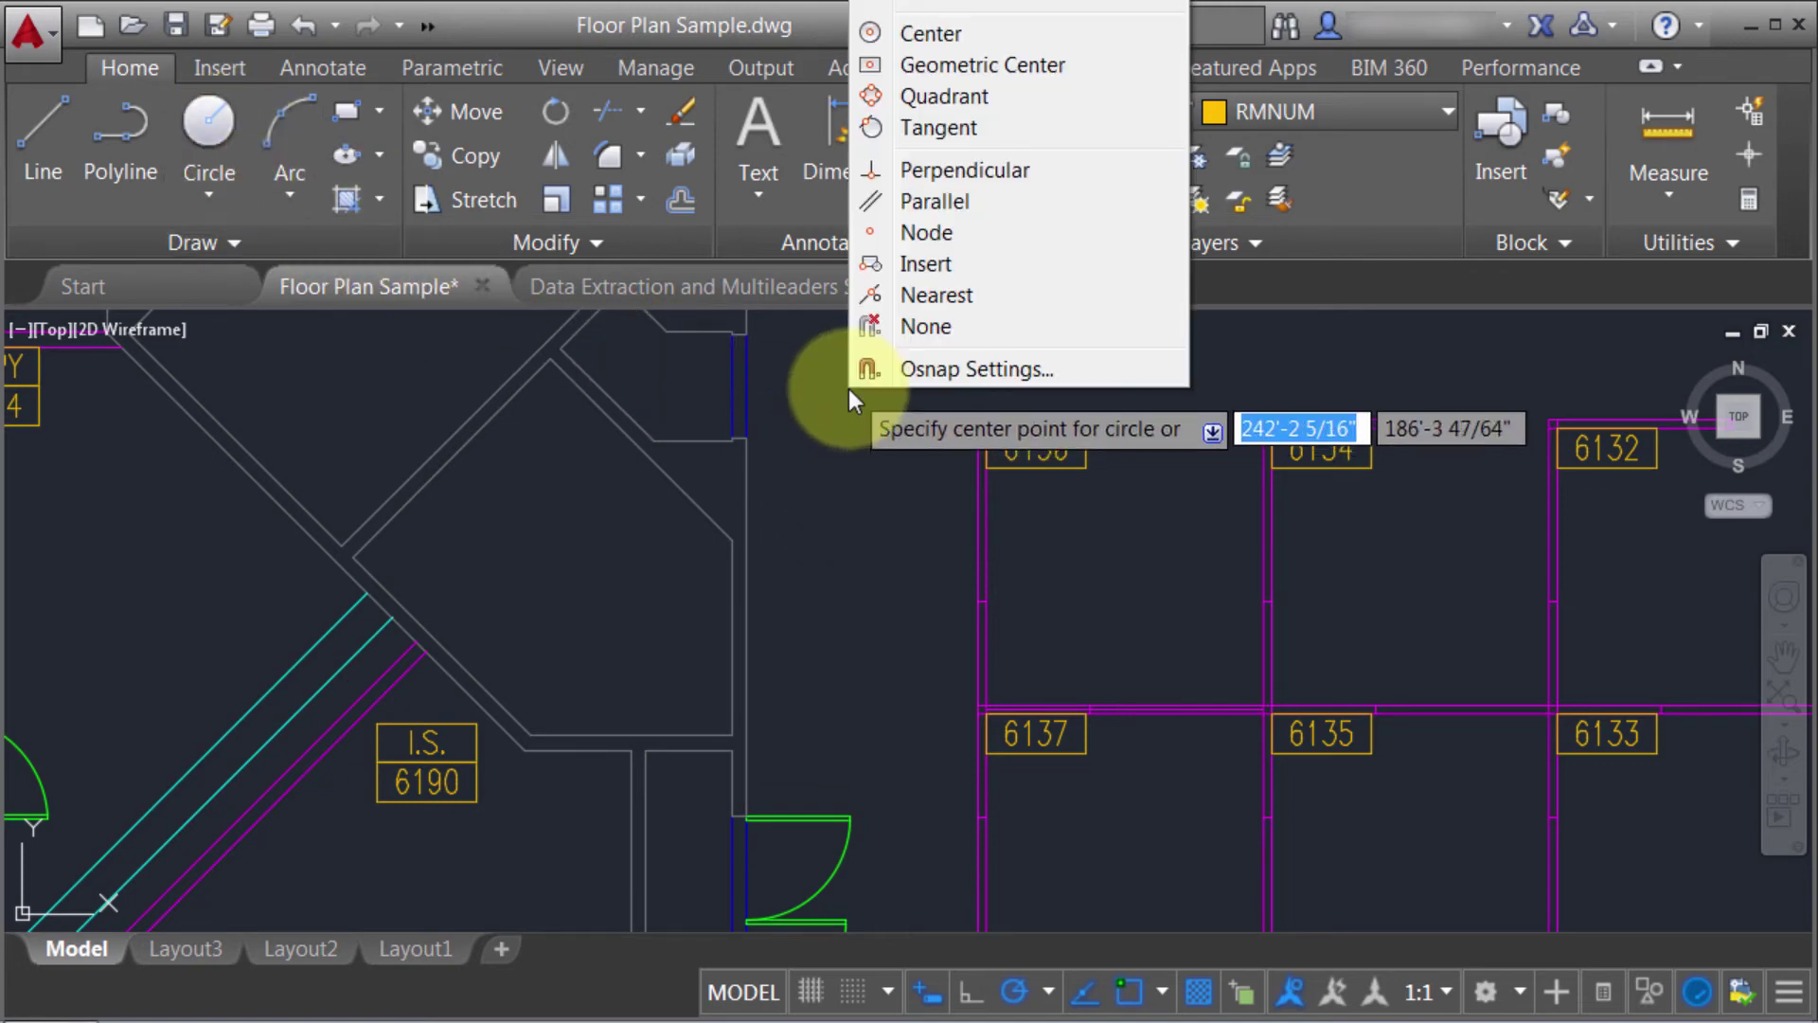
pyautogui.click(984, 66)
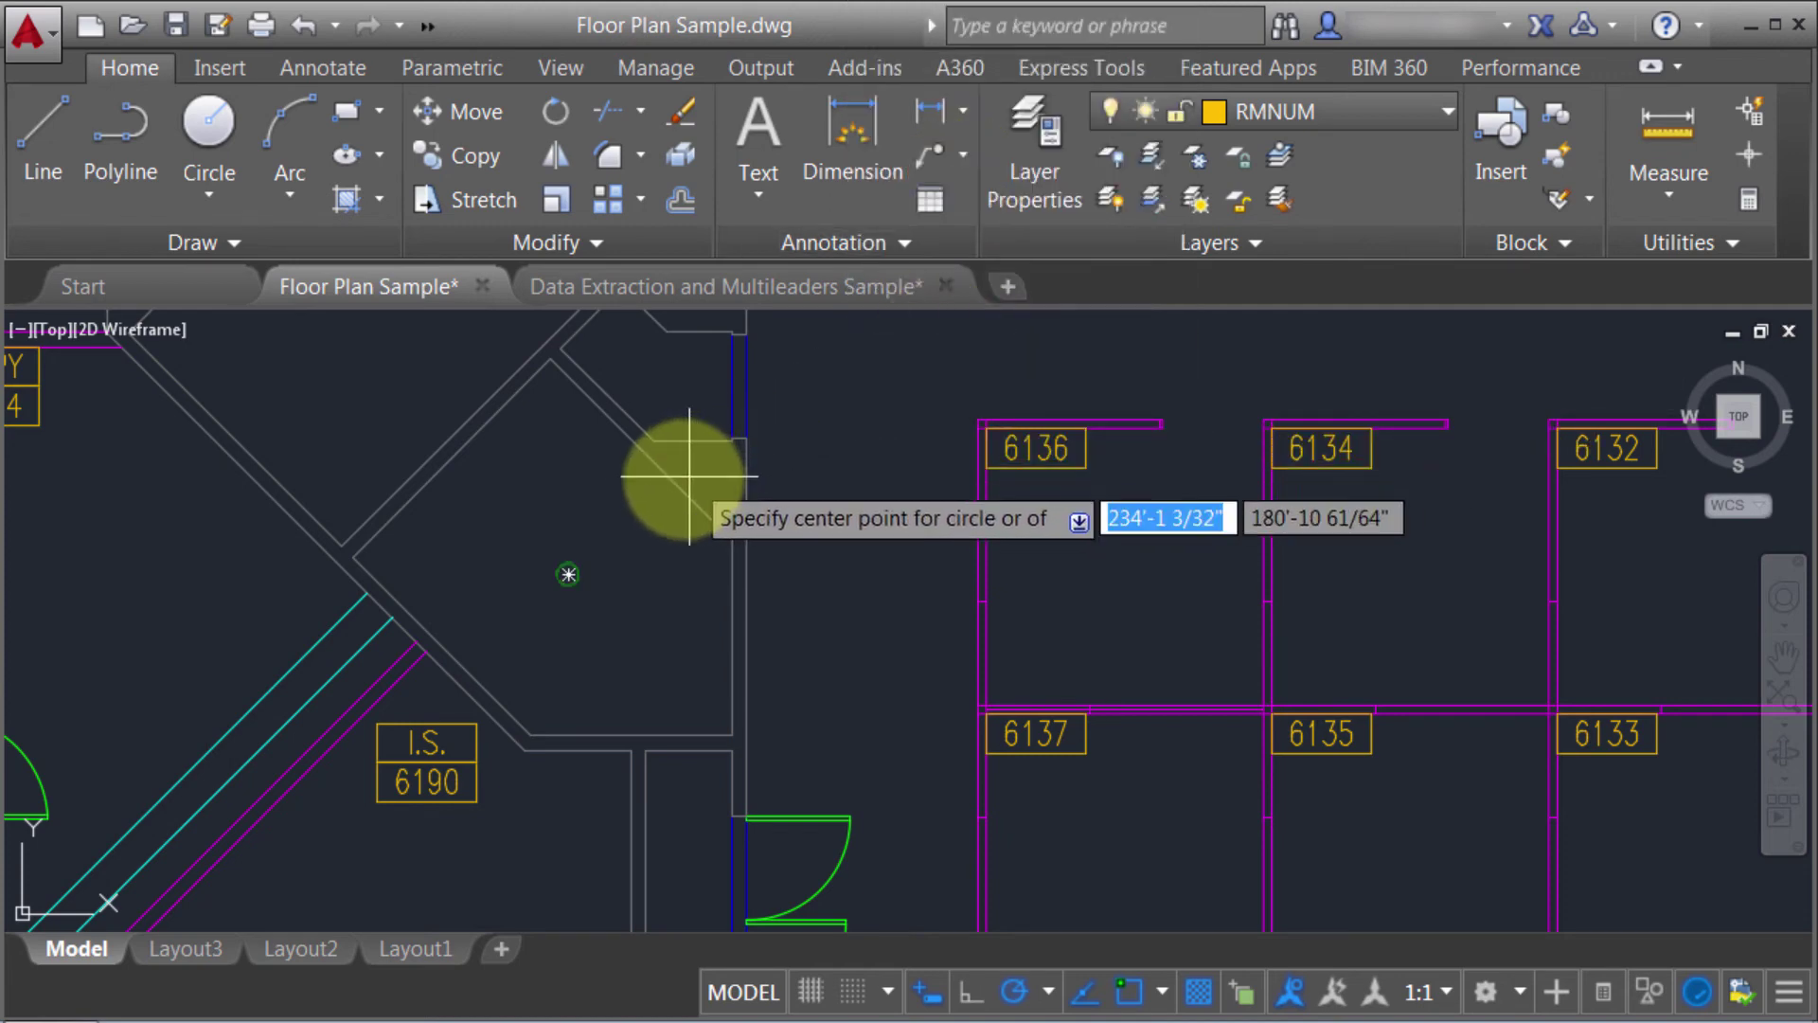
pyautogui.click(567, 574)
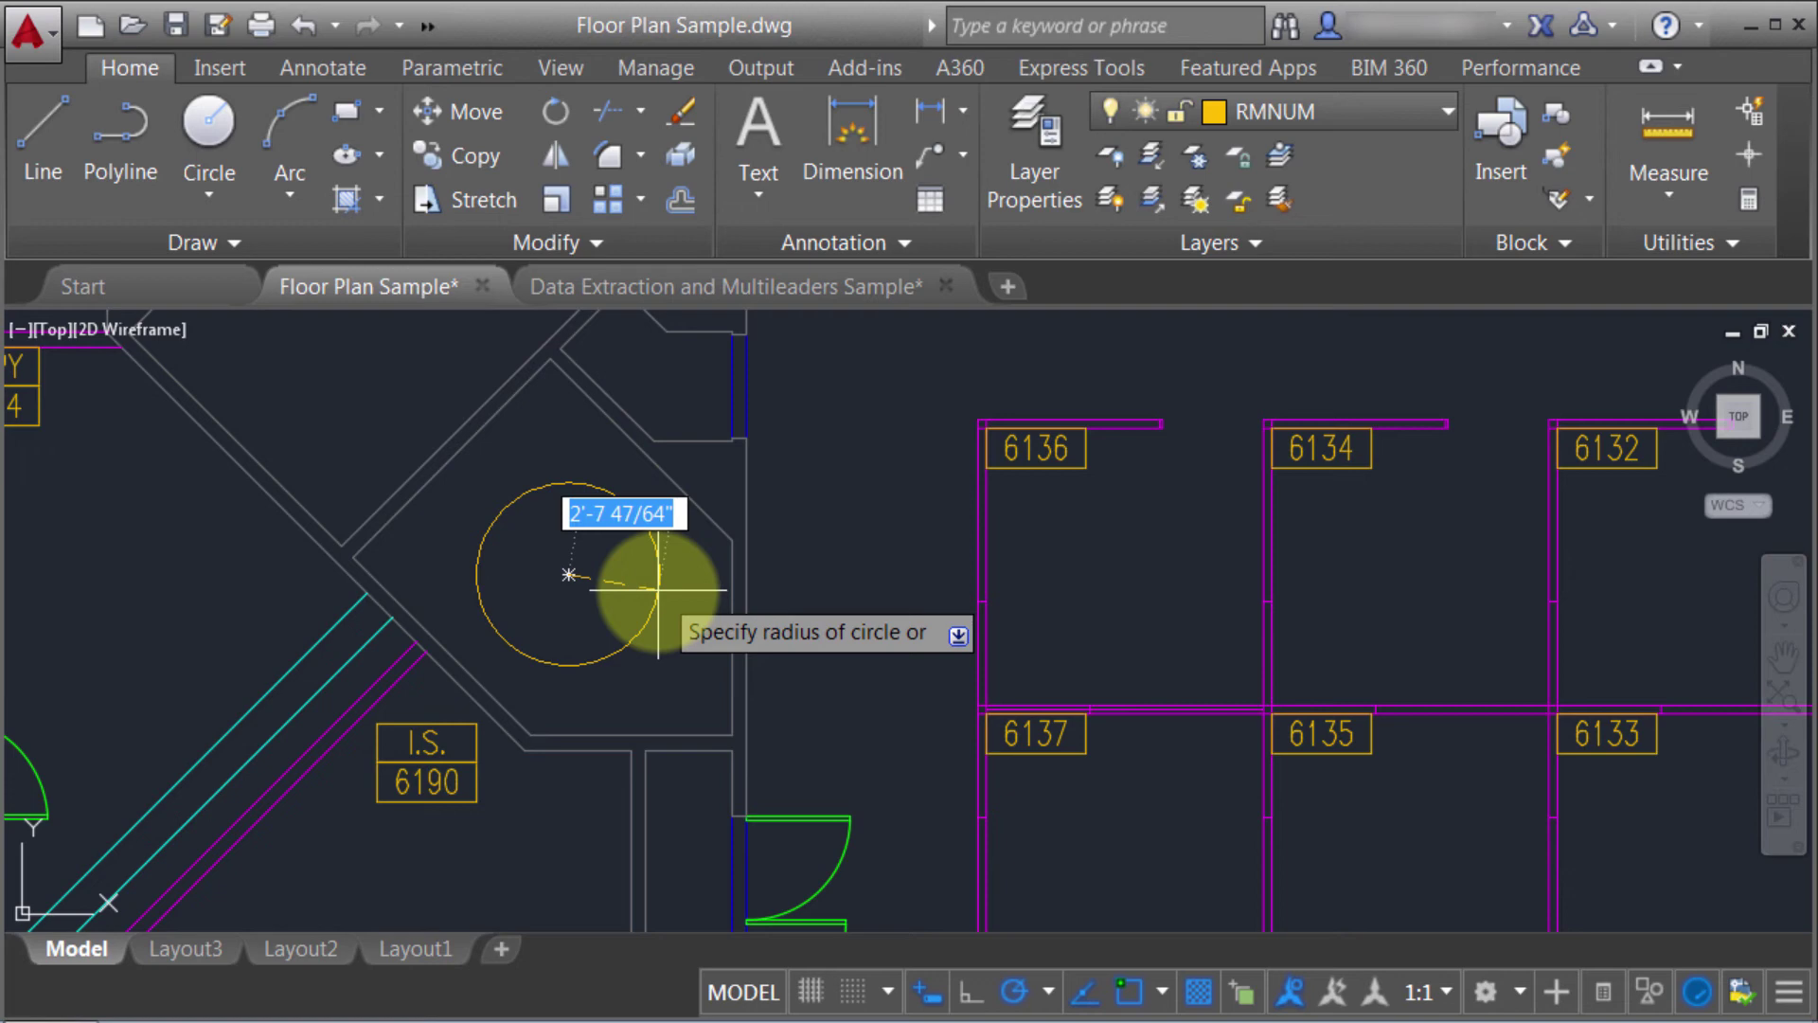
pyautogui.click(658, 589)
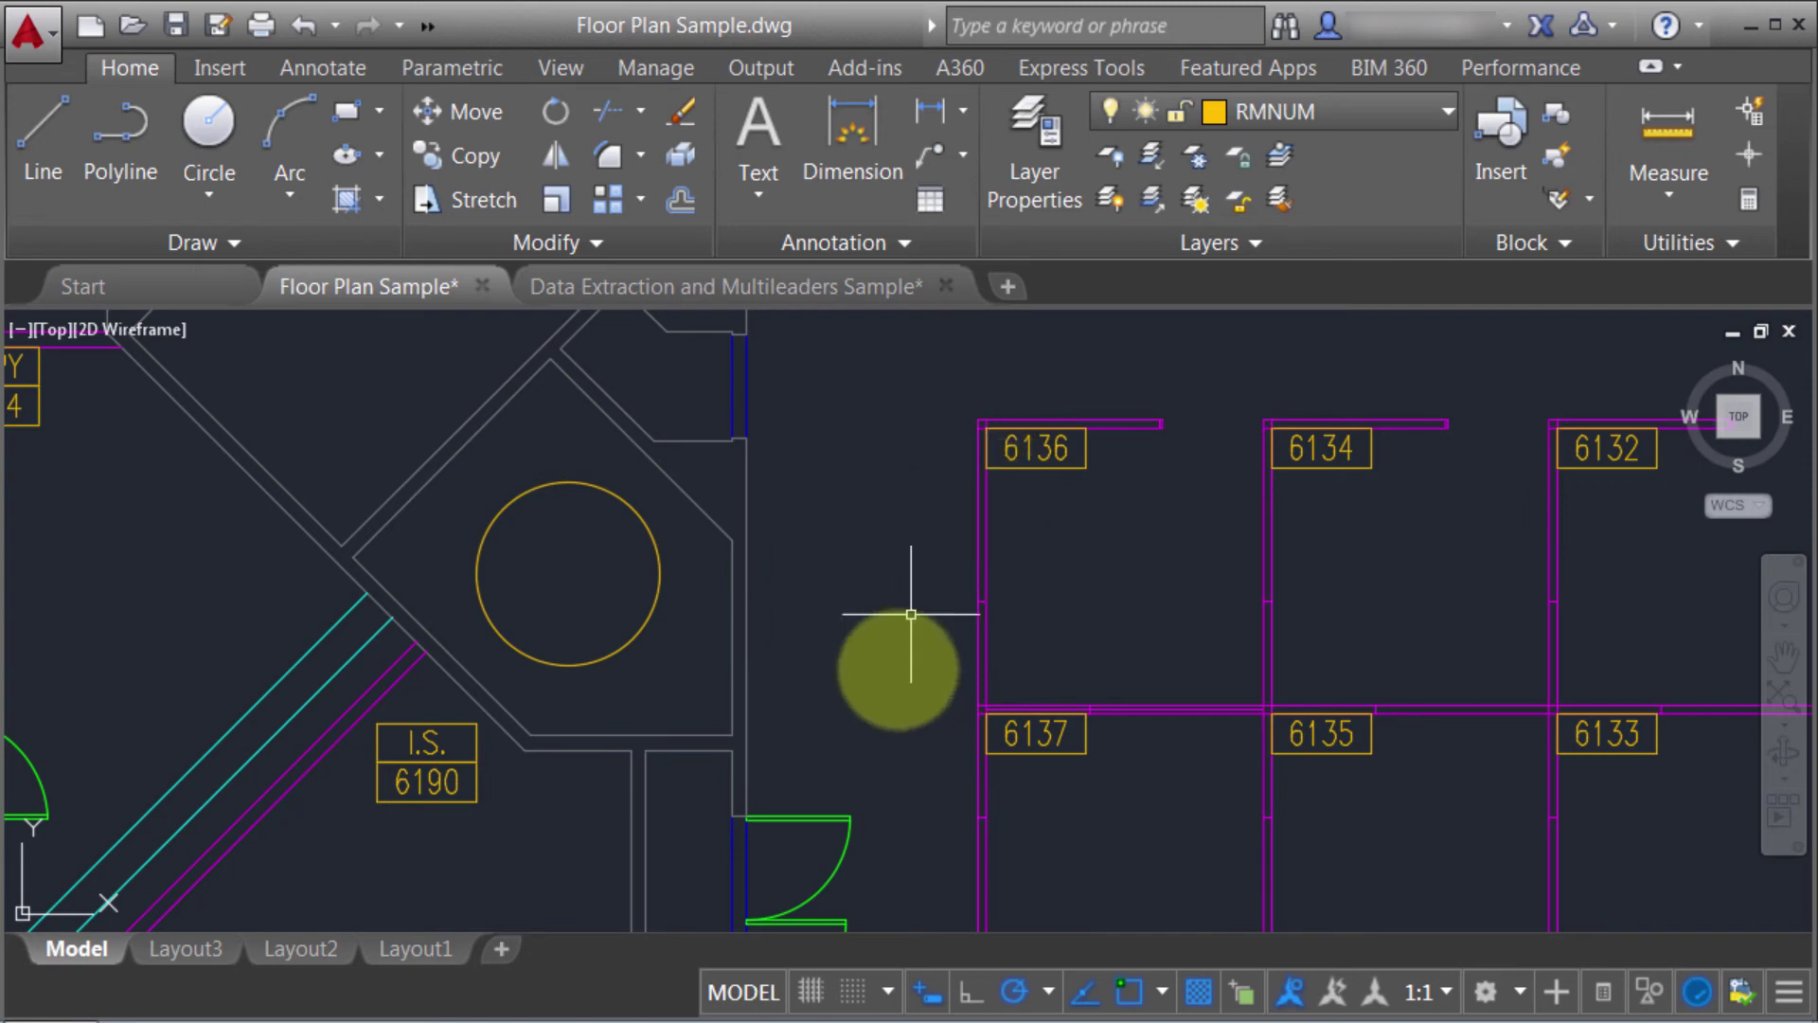
# - Check the object snap options and delete the first circle
pyautogui.click(1163, 992)
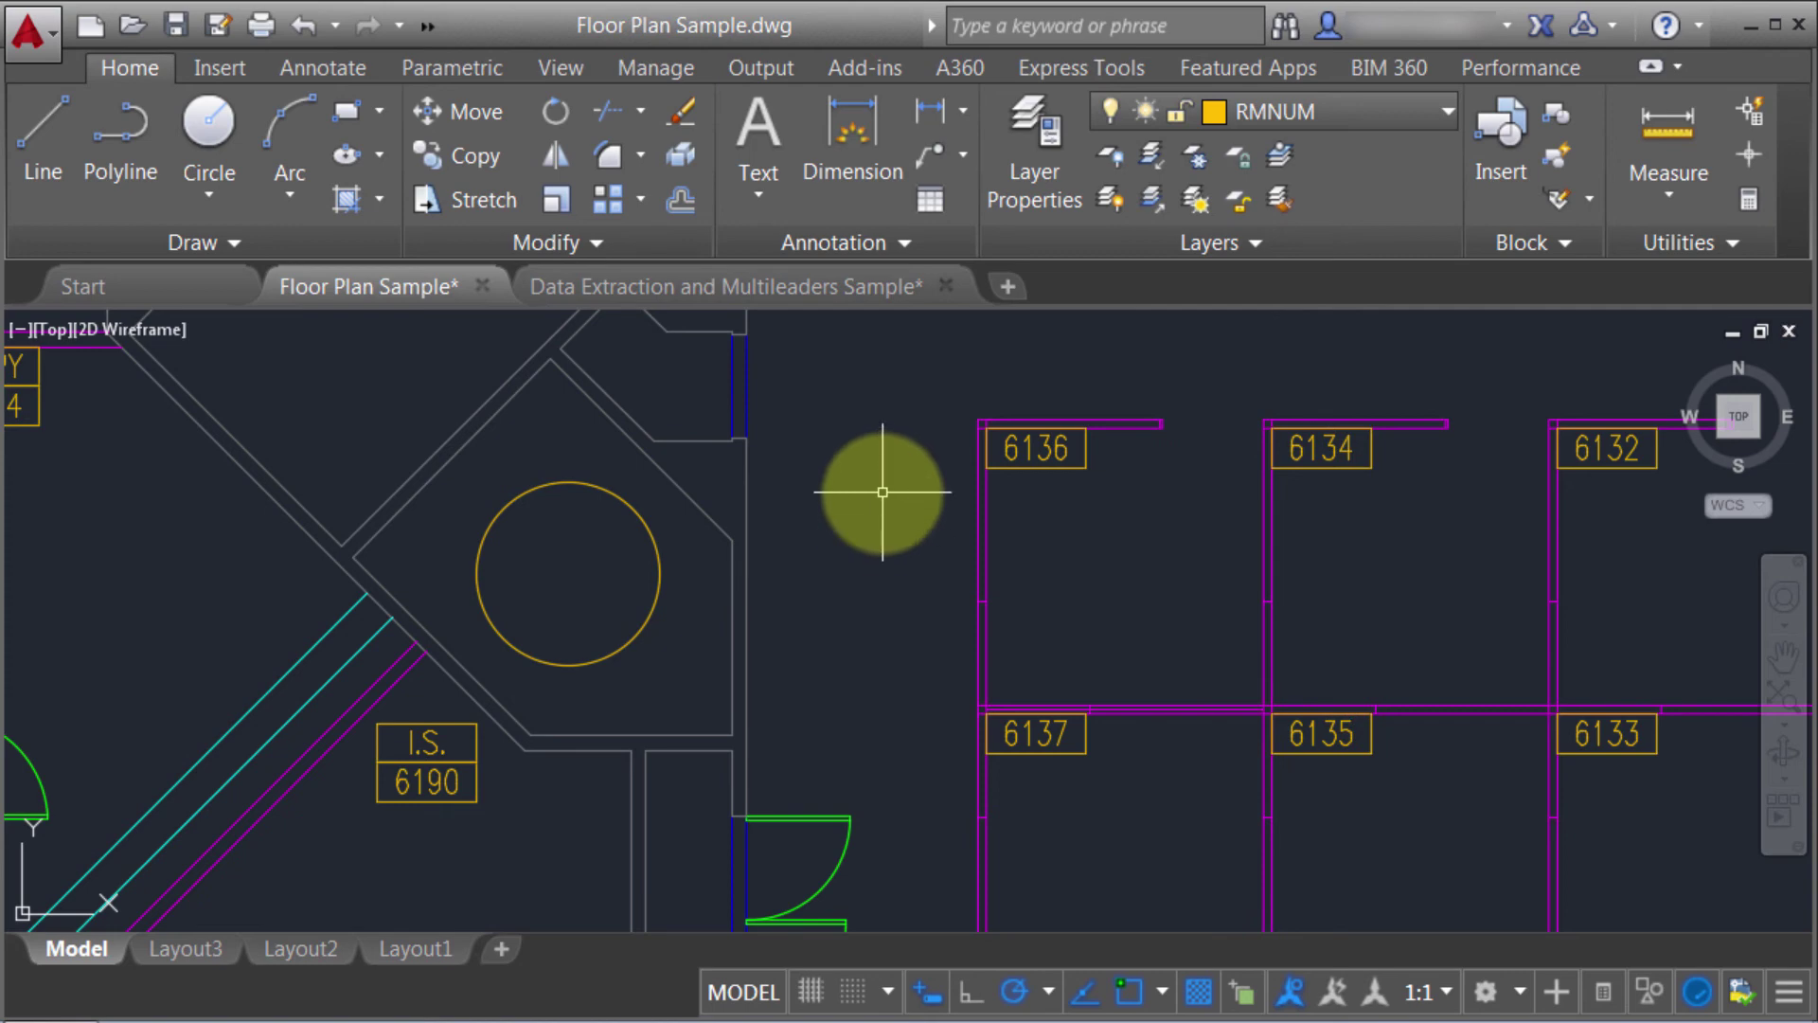
pyautogui.click(657, 597)
pyautogui.press('Delete')
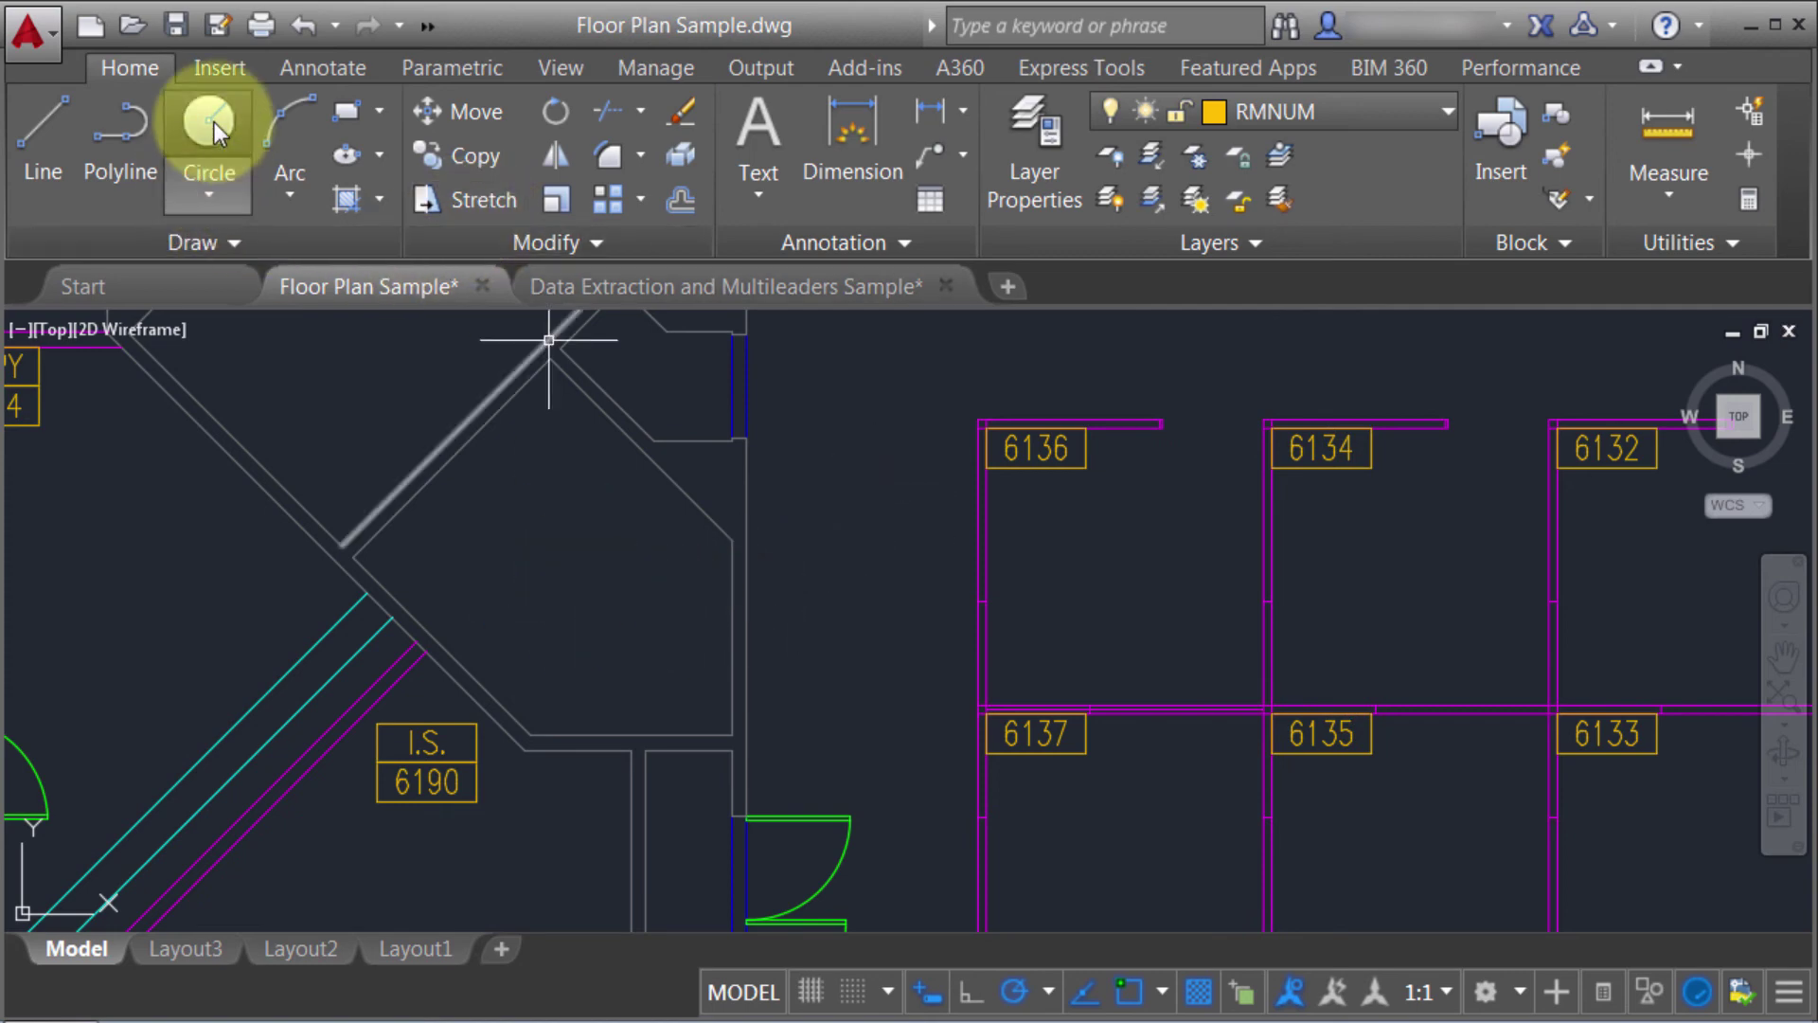
# - Draw a larger circle centred on the pentagon's geometric centre
pyautogui.click(221, 126)
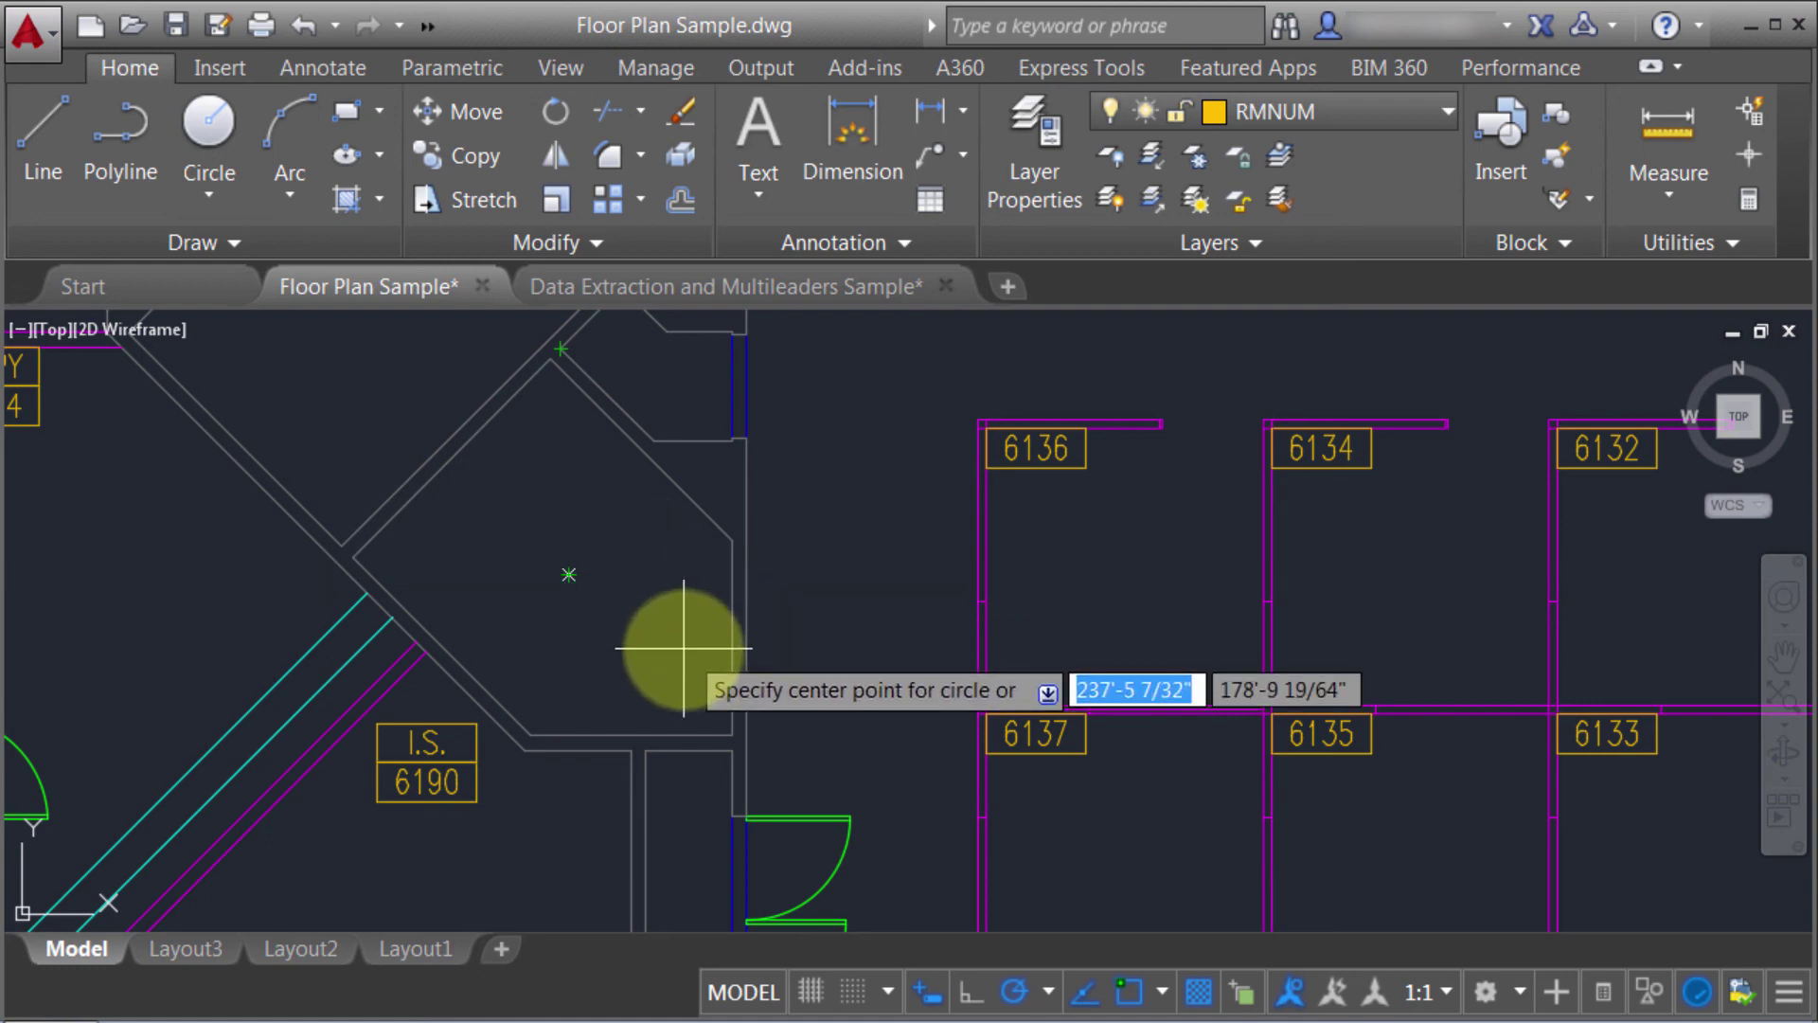
pyautogui.click(580, 571)
pyautogui.click(638, 657)
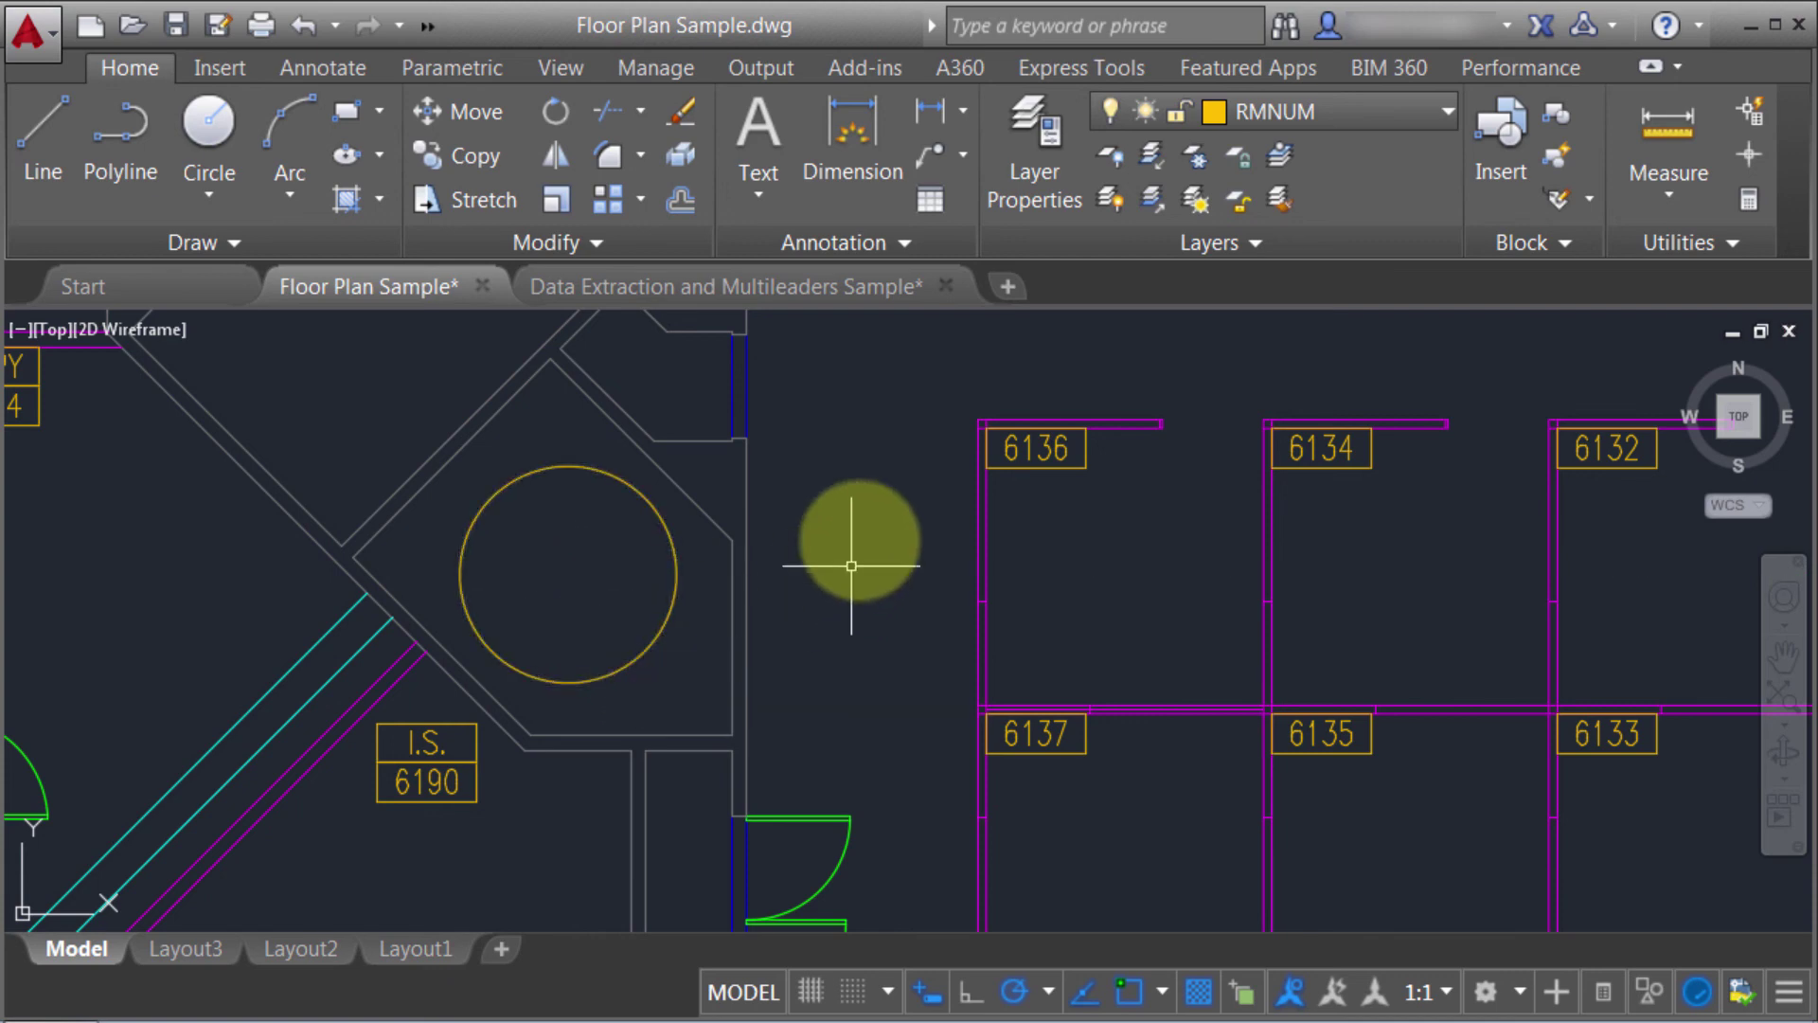